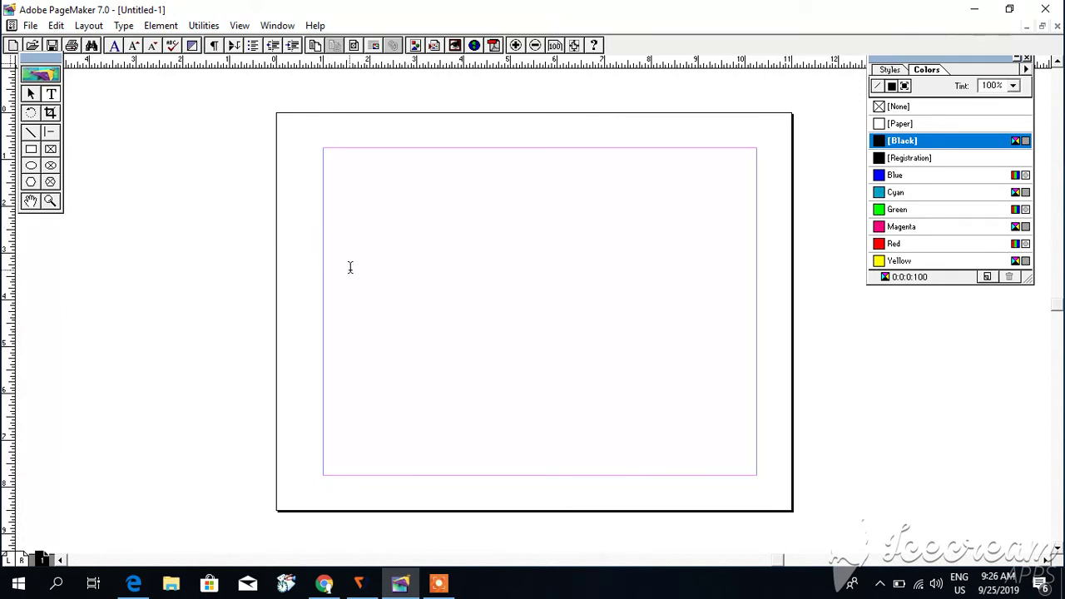
- Show the Control Palette and move it to the page's lower right corner
type("text")
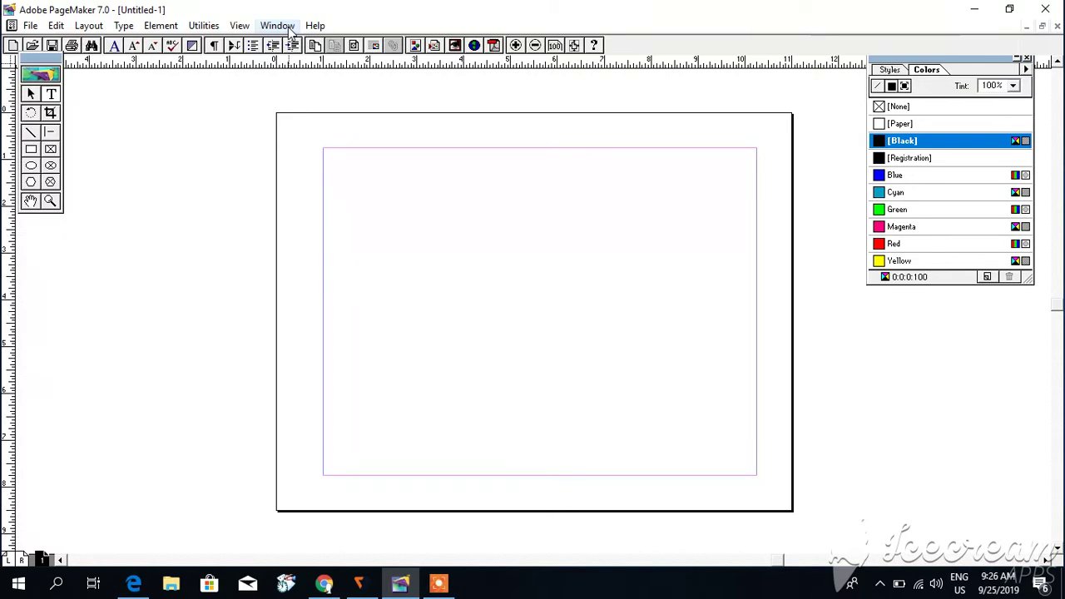
left_click(288, 30)
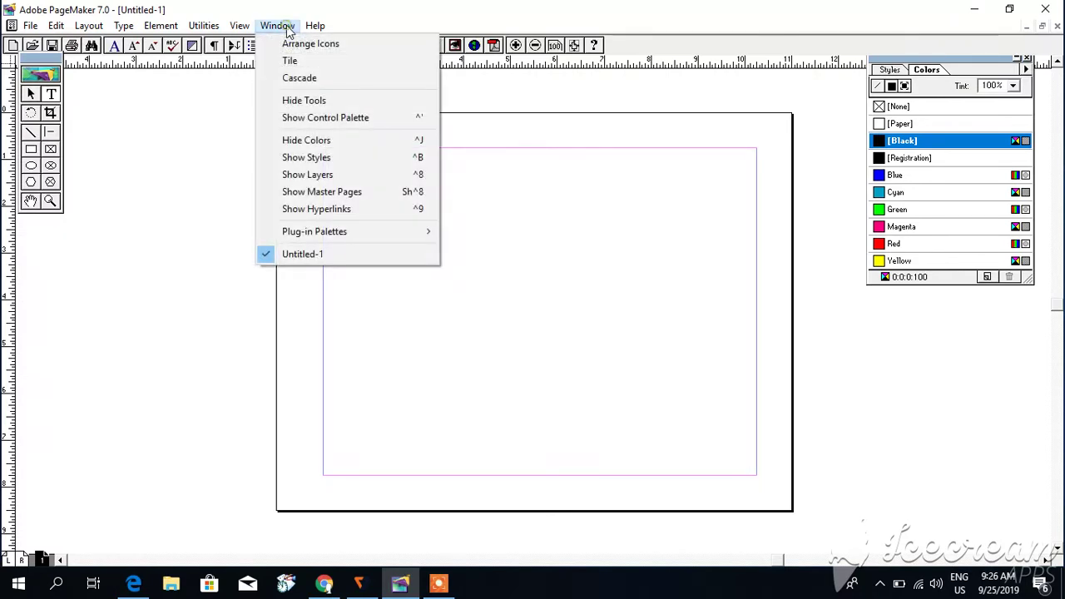
left_click(339, 120)
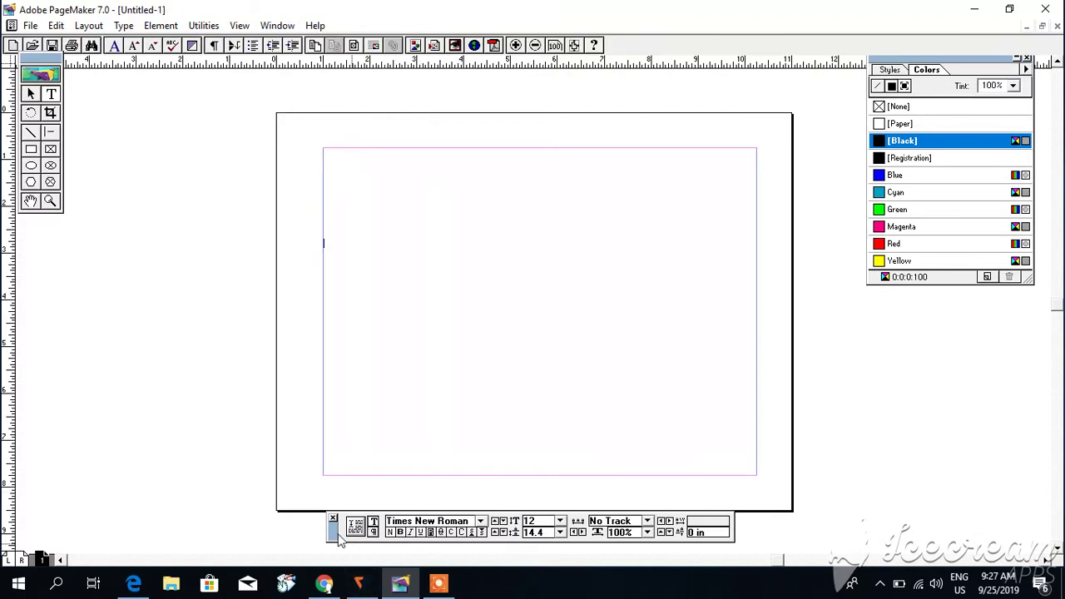
left_click_drag(333, 533, 471, 519)
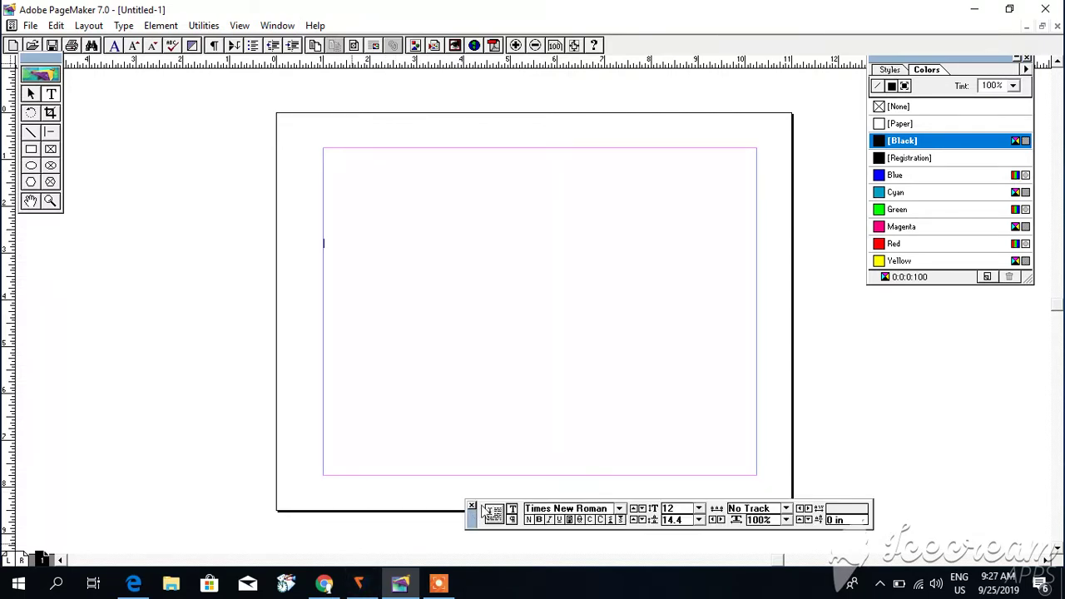
- Set the text font to Preeti and the font size to 48
left_click(619, 509)
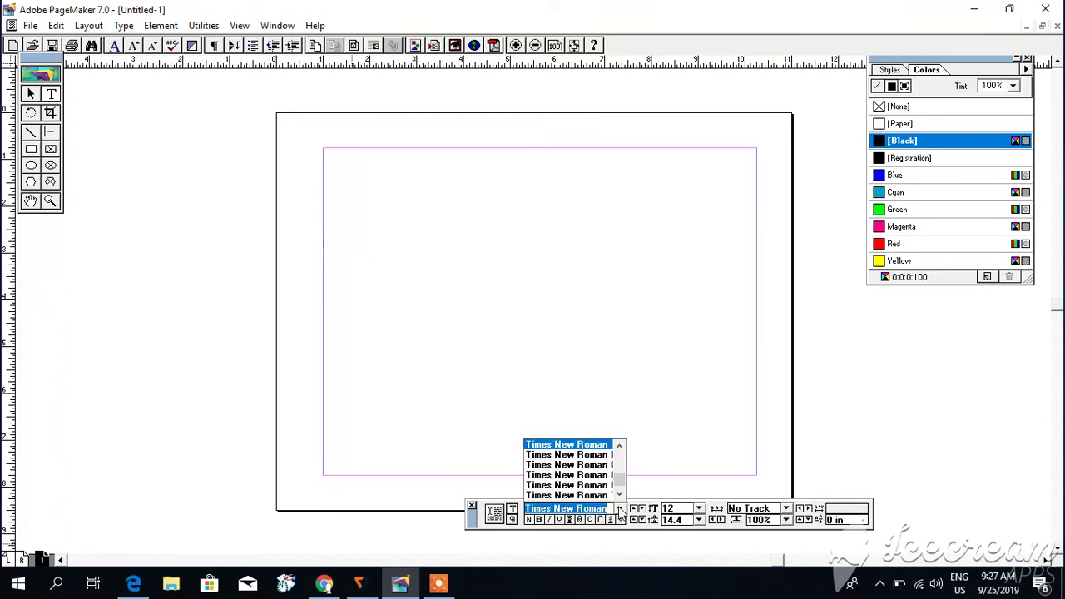
type("pr")
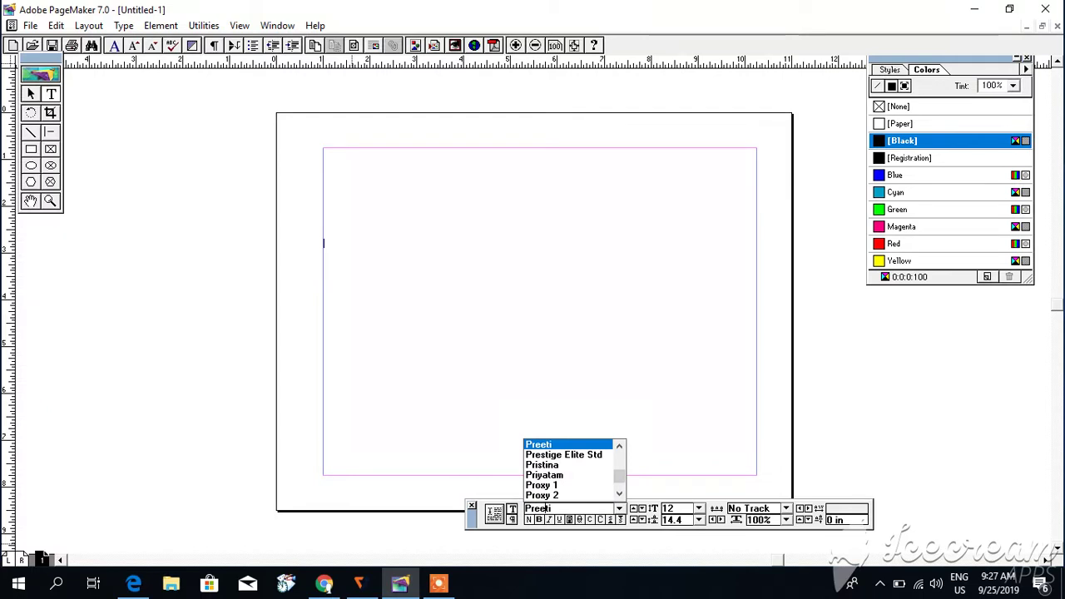
key("Return")
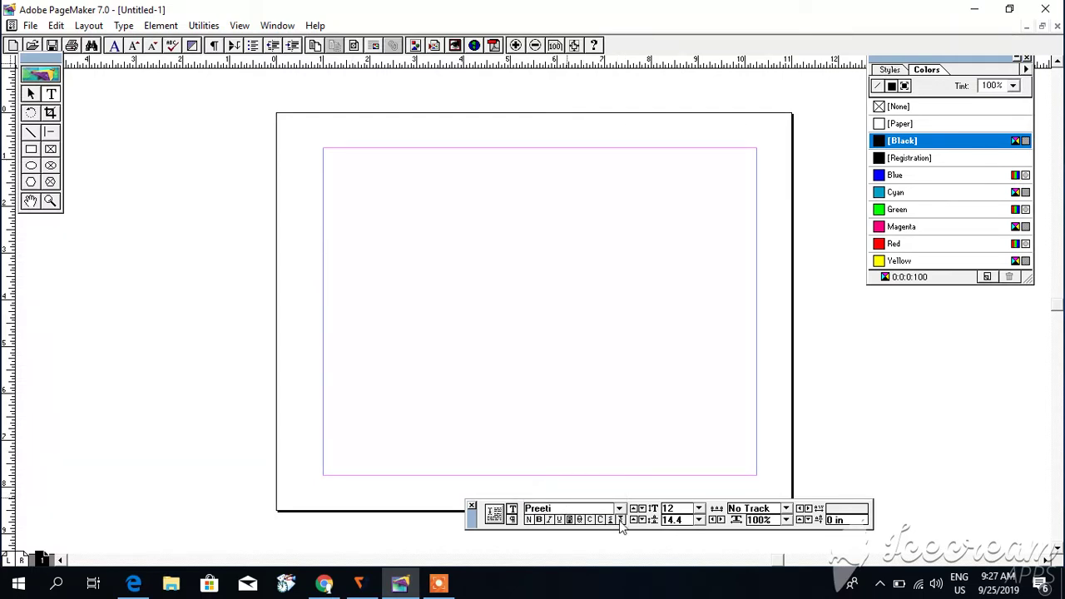
left_click(700, 509)
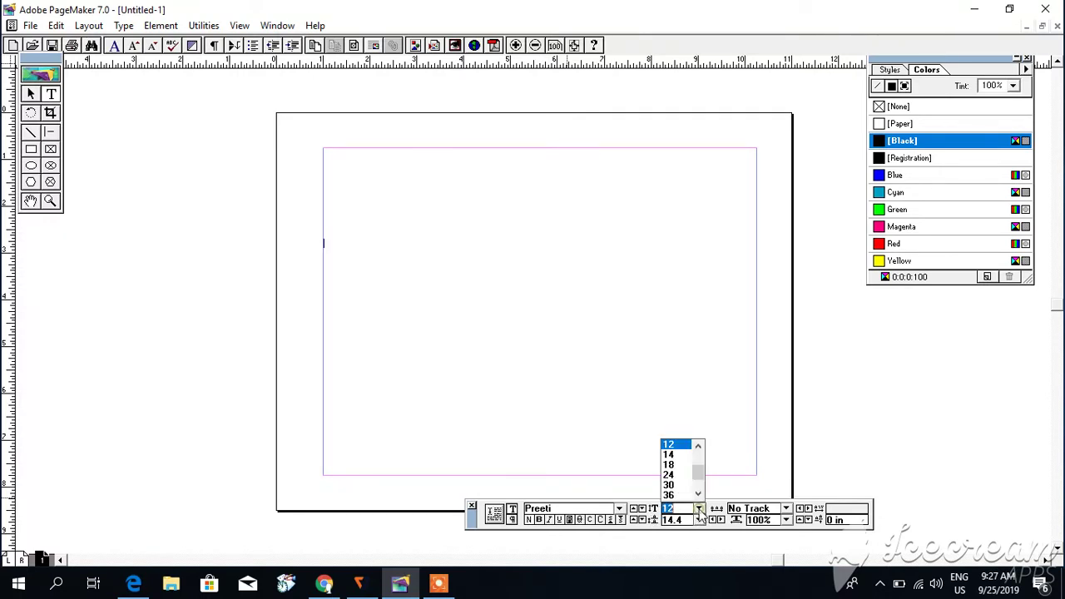
left_click(669, 475)
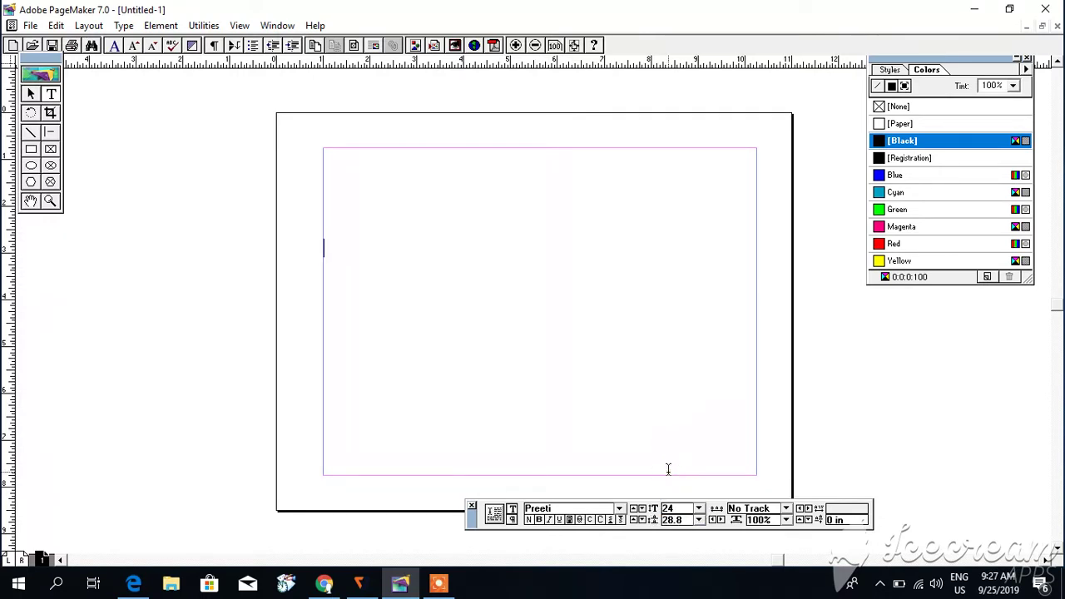
left_click(700, 509)
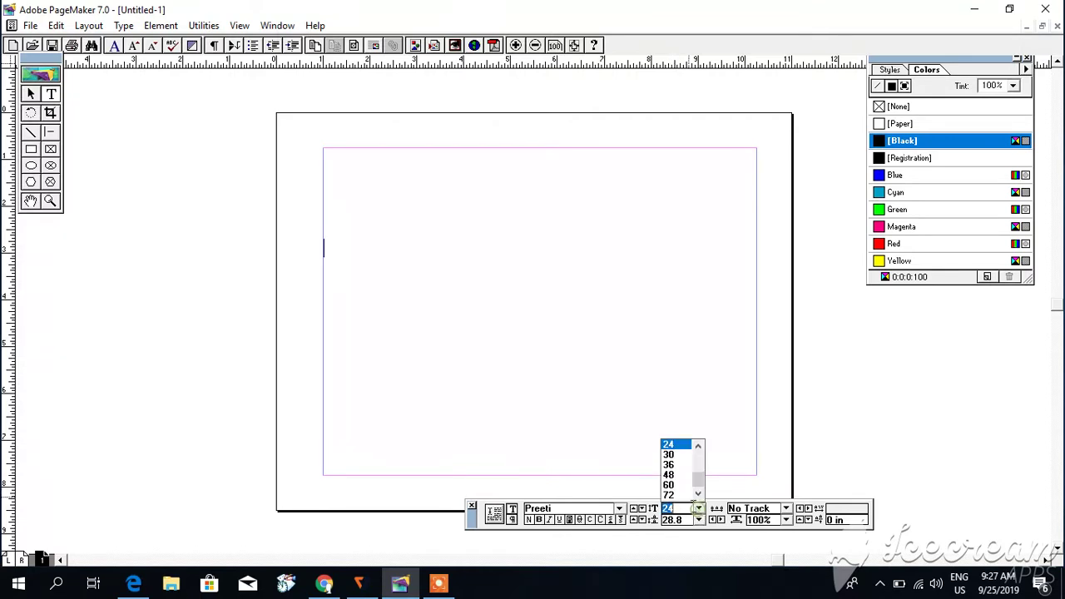
left_click(669, 476)
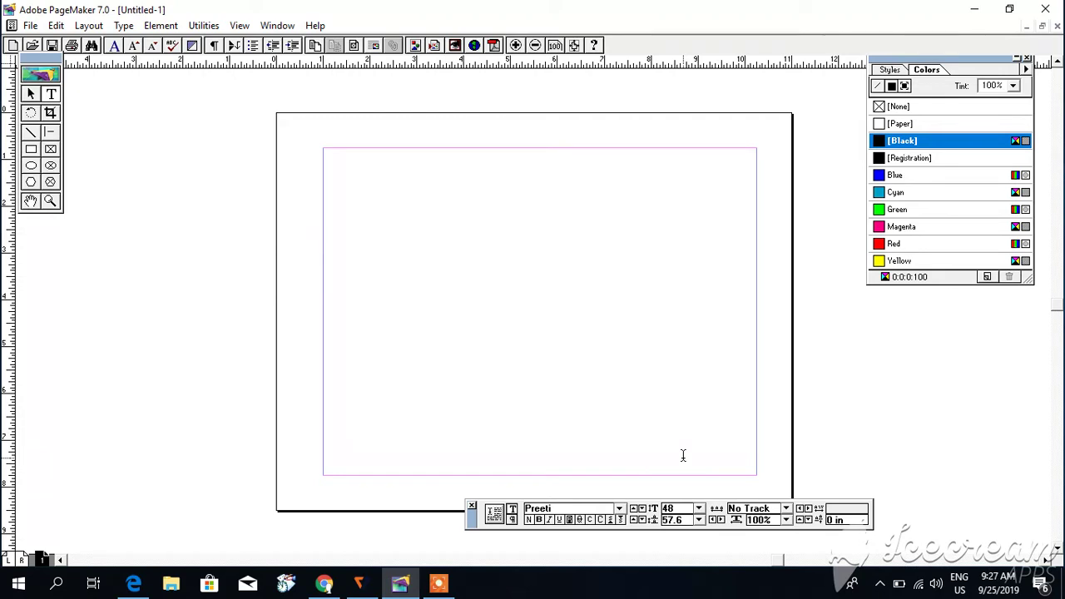
- Enter the word मास in the text block and erase the faulty character after it
type("df;l")
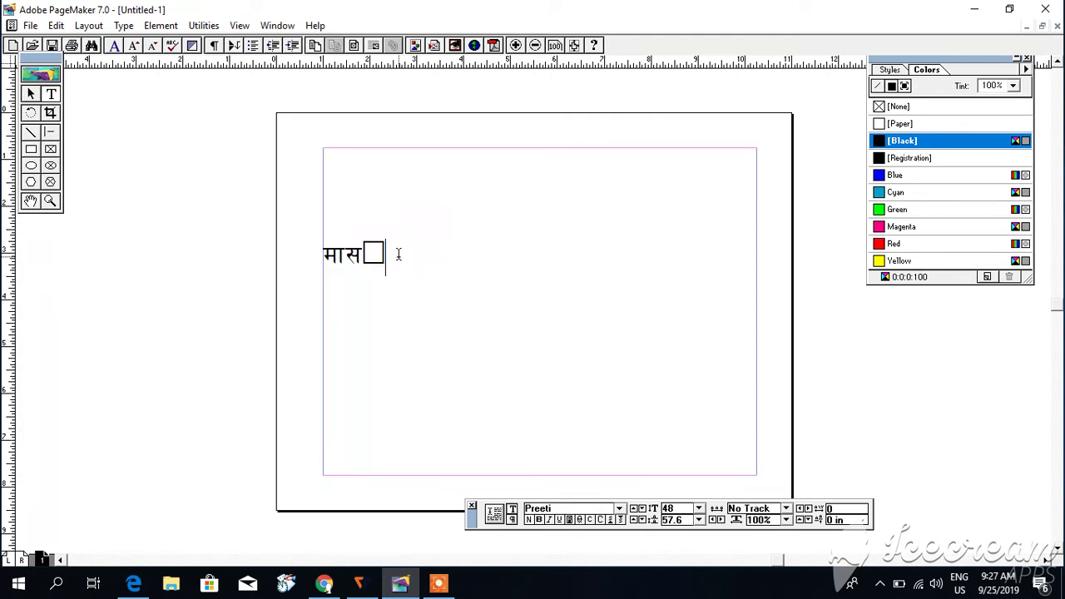
key("BackSpace")
- Turn off typographer's quotes in the additional general preferences and apply the change
left_click(31, 26)
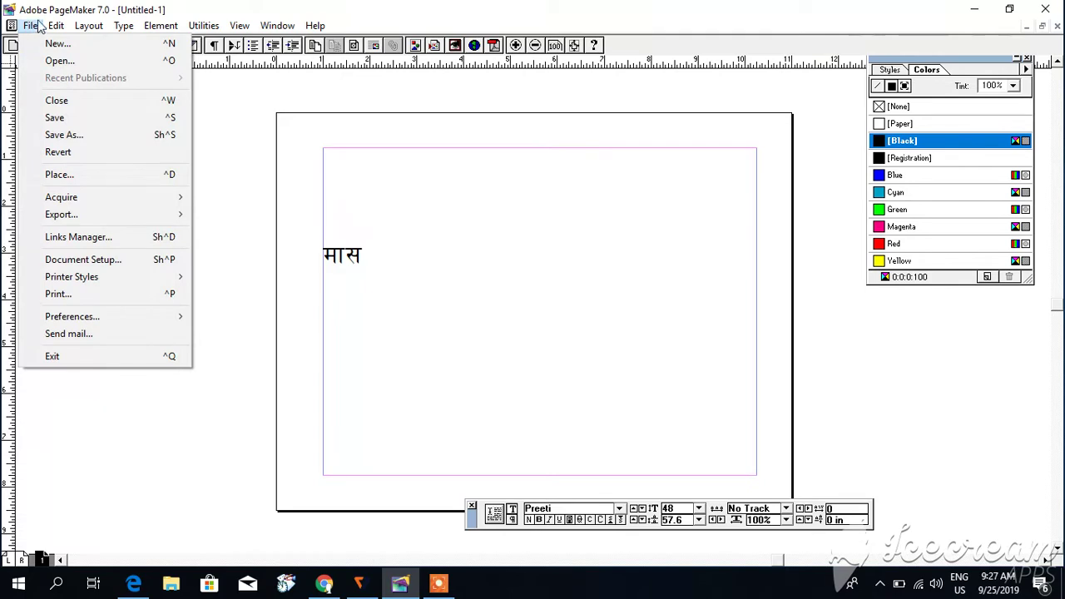
mouse_move(56, 26)
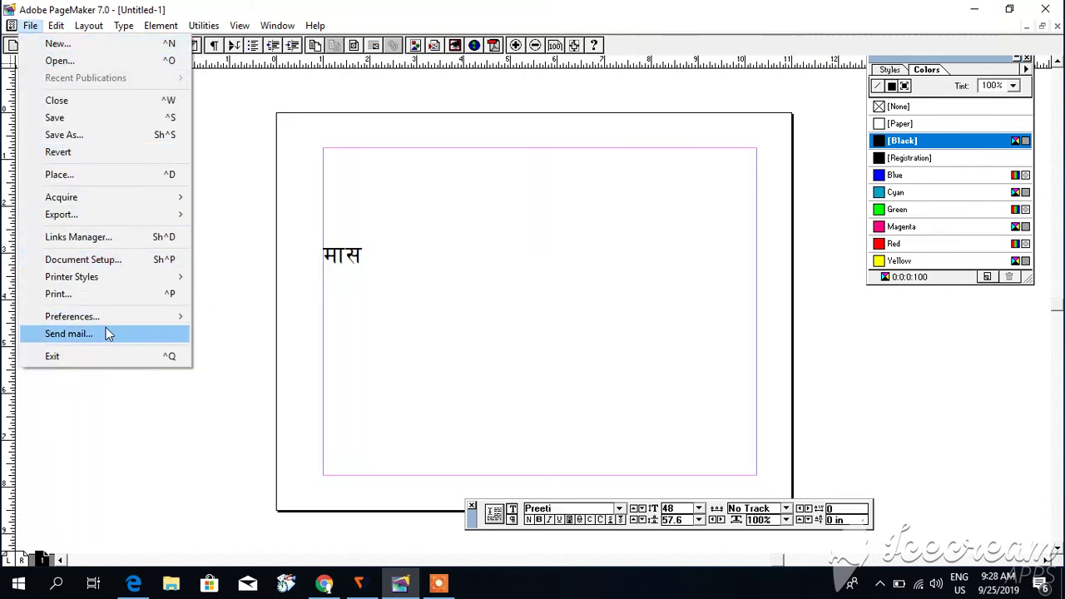
mouse_move(96, 327)
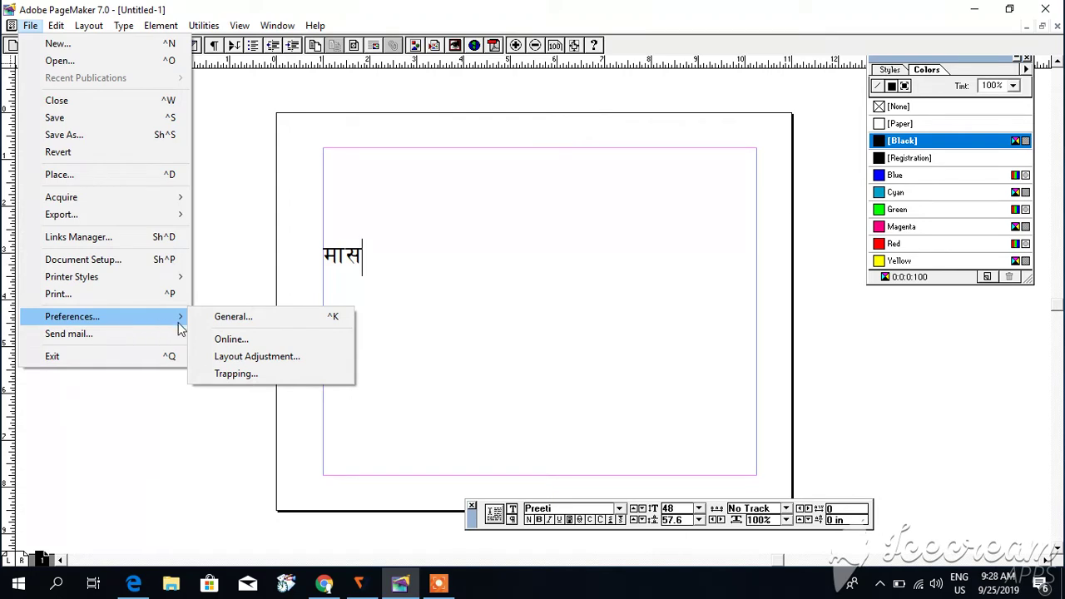
left_click(240, 319)
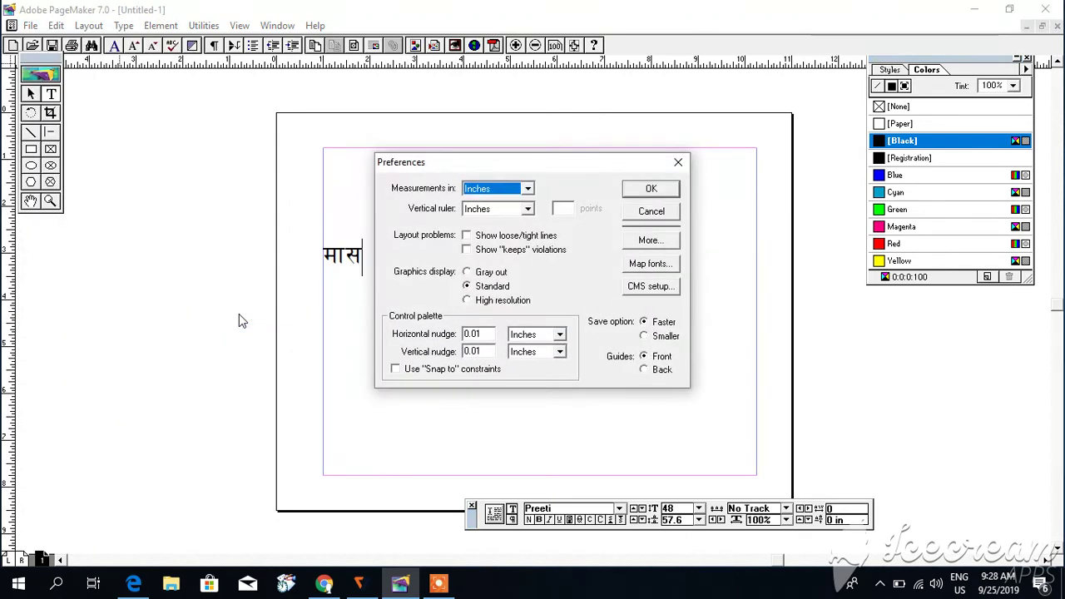
left_click_drag(545, 169, 478, 121)
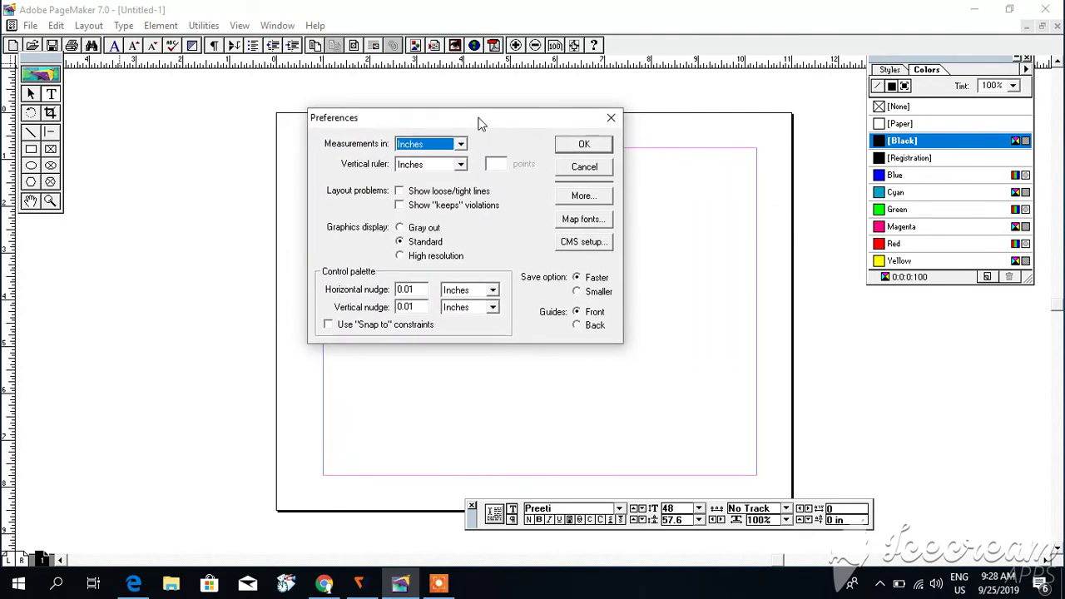
left_click(592, 194)
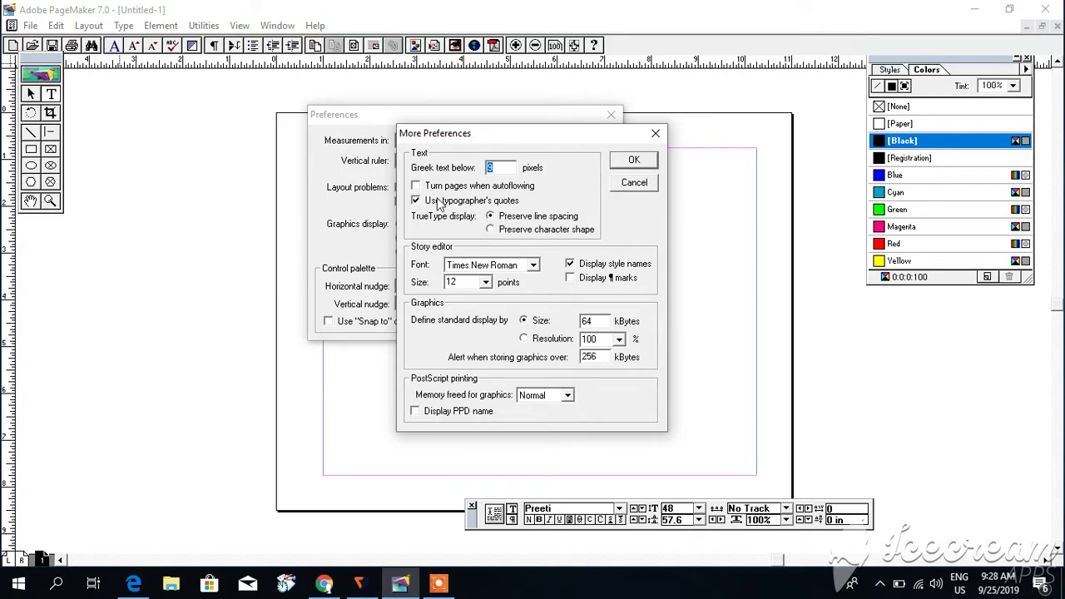
left_click(415, 201)
left_click(641, 165)
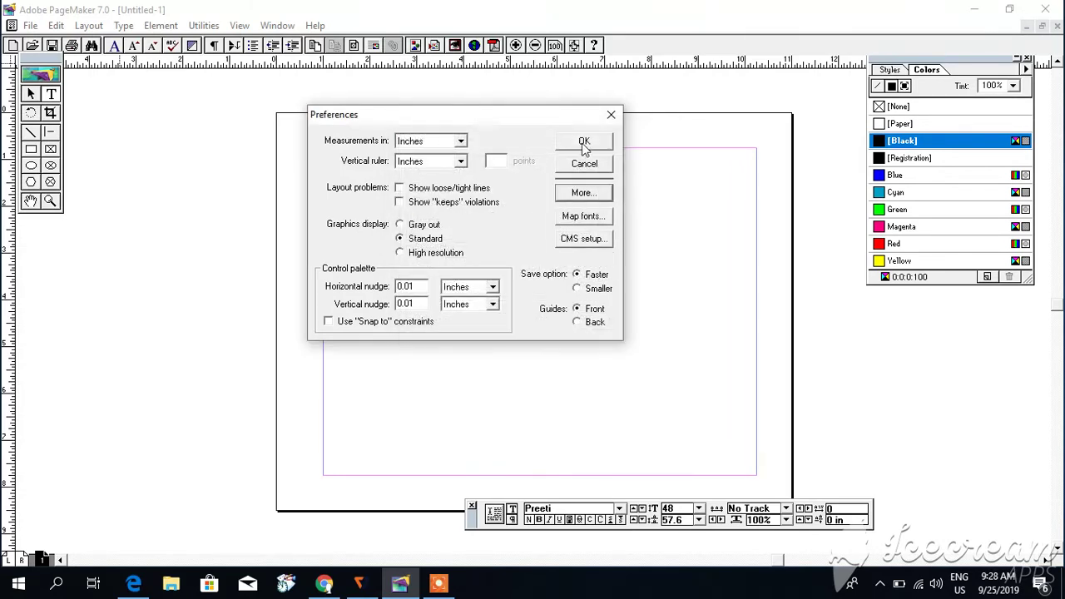
left_click(584, 138)
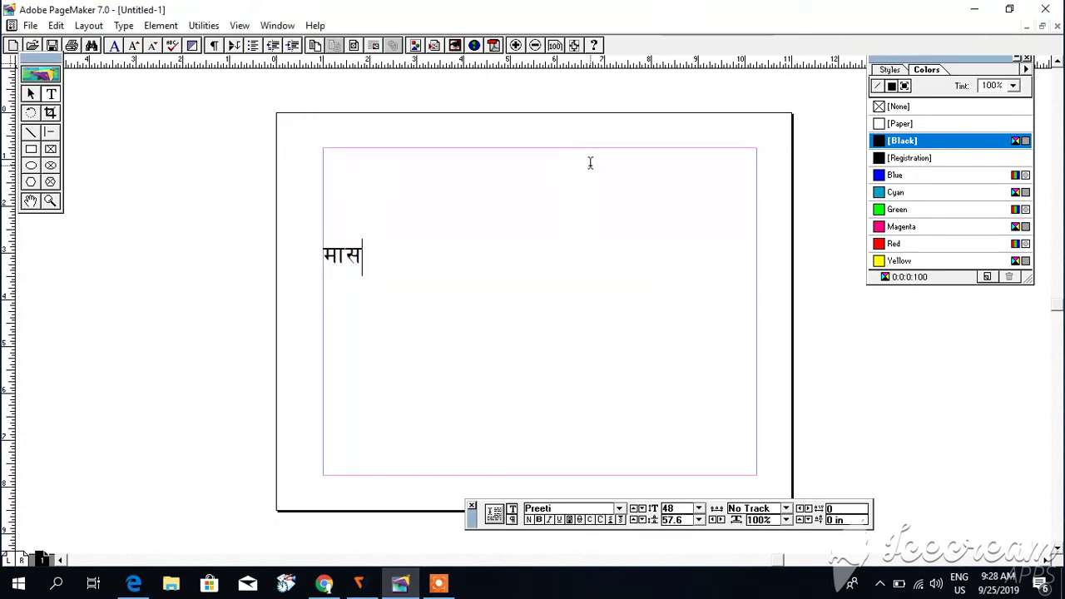
- Check the typographer's quotes option in the additional general preferences
type("L")
key("ctrl+k")
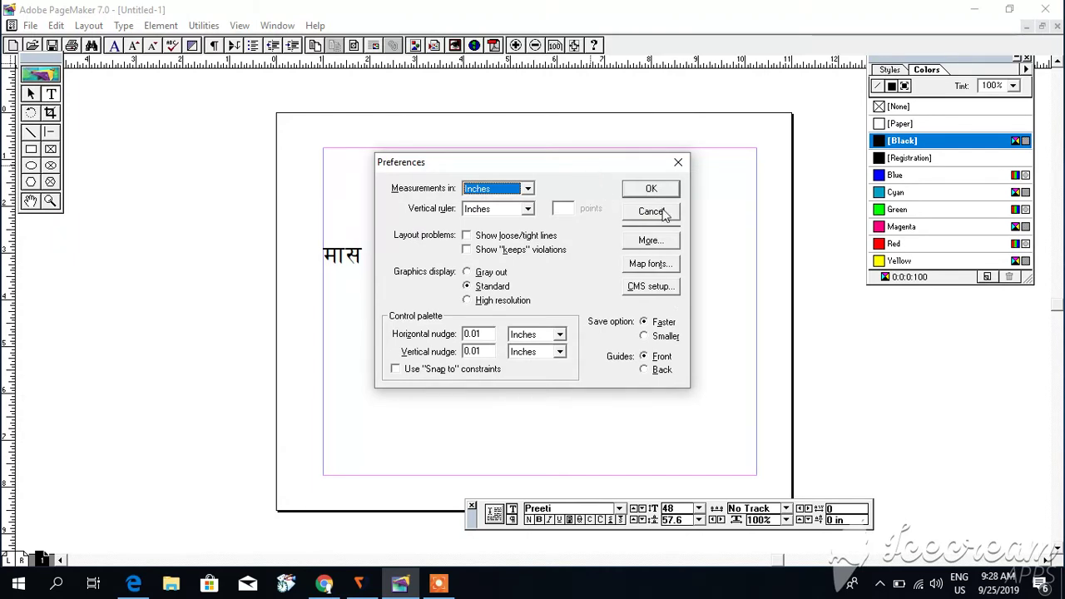
left_click(664, 242)
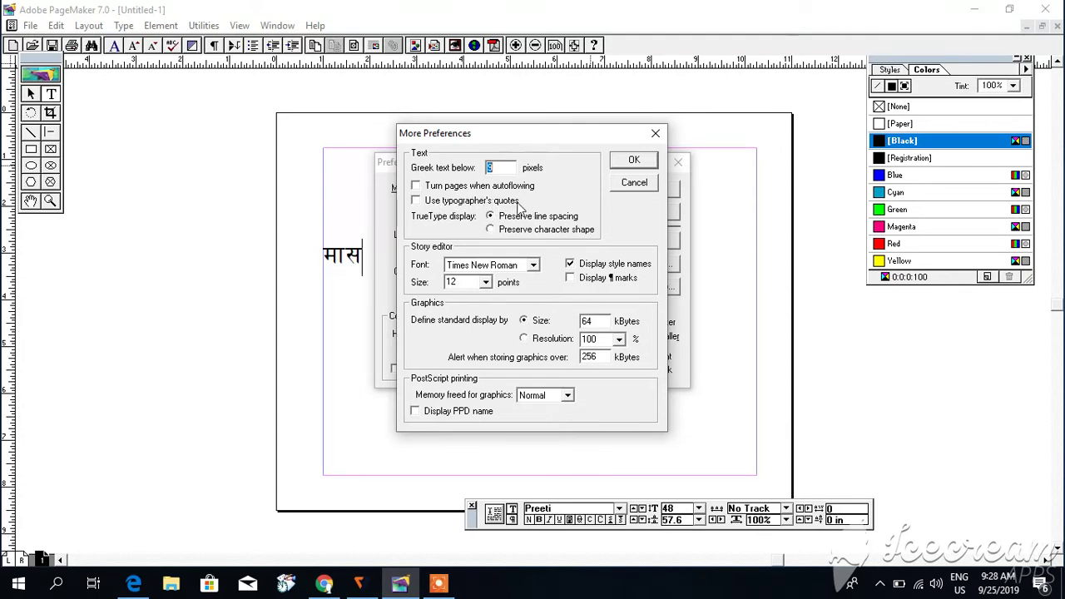
left_click(636, 160)
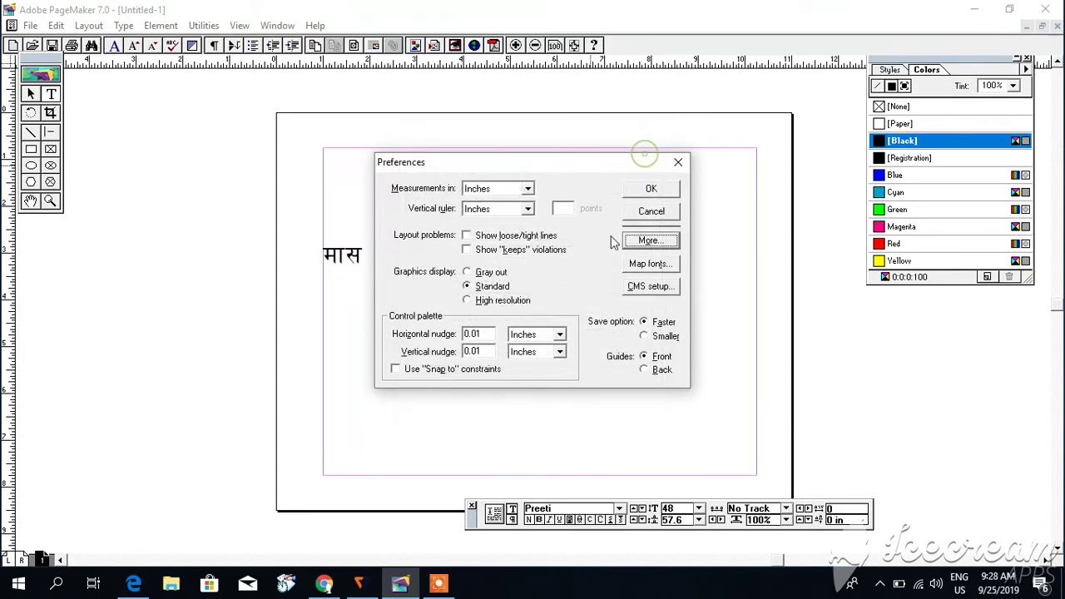
left_click(651, 189)
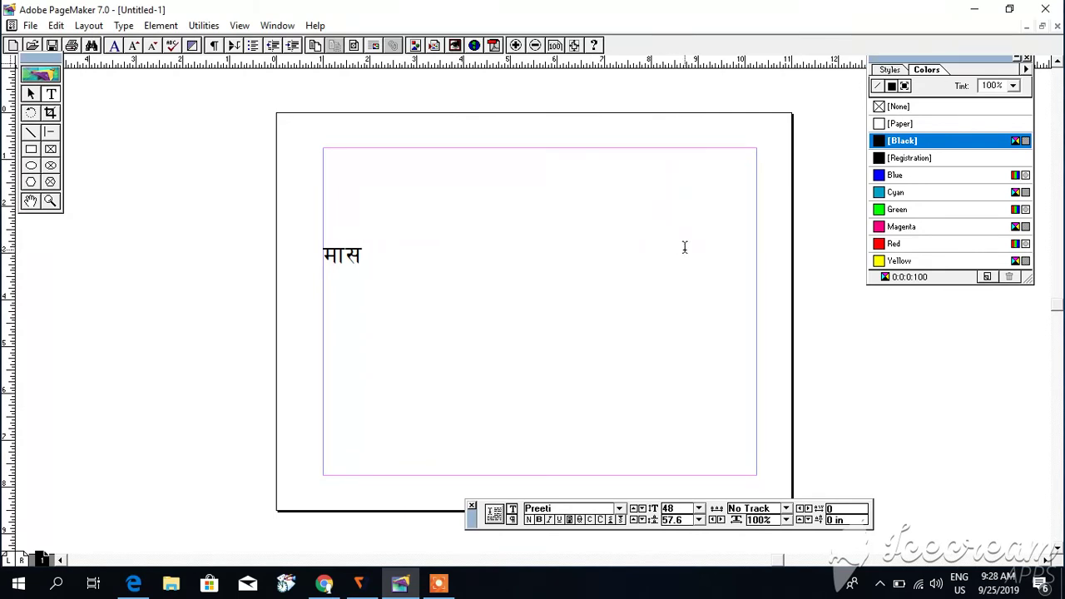
- Erase the word मास, enter "kf;" as a short test text and delete it again
key("BackSpace")
key("BackSpace")
key("BackSpace")
type("kf;")
key("BackSpace")
key("BackSpace")
key("BackSpace")
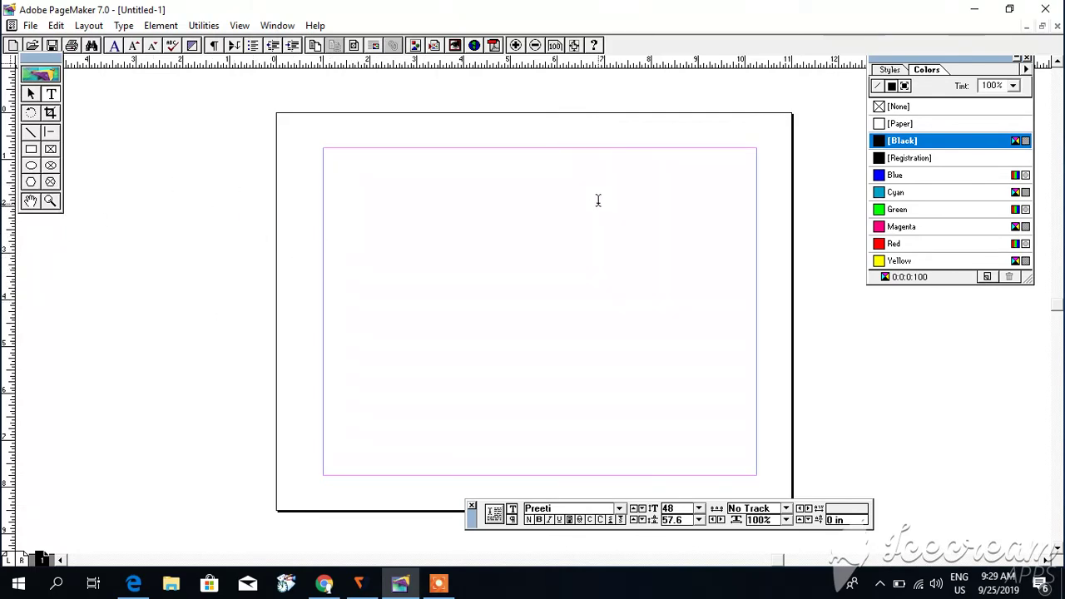
- Draw a hexagon about 4.19 in wide and 3.89 in high within the page margins
left_click(30, 182)
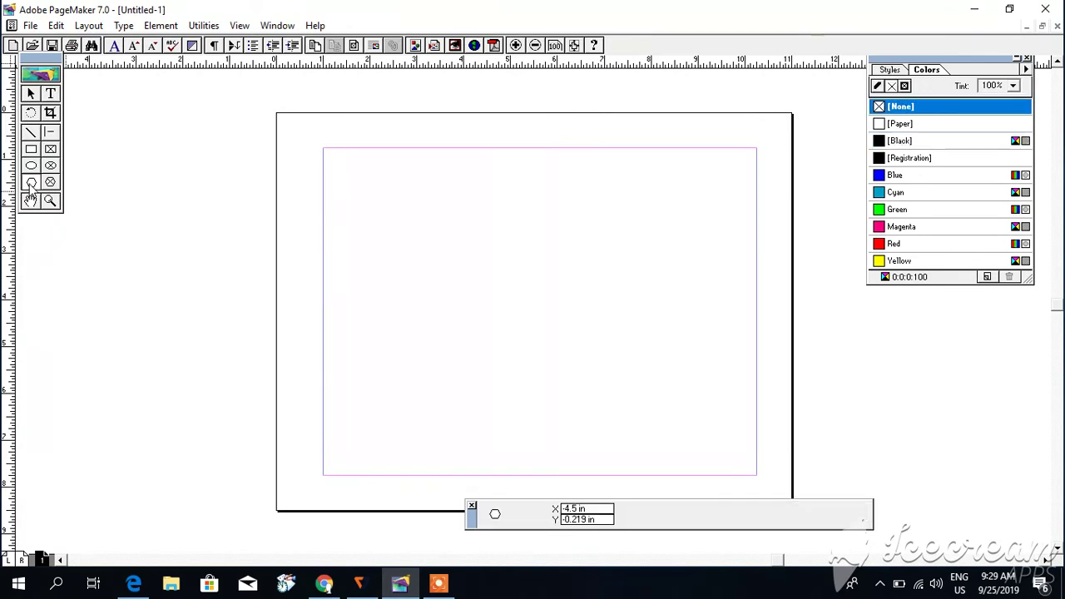
mouse_move(398, 211)
left_mouse_down()
mouse_move(607, 380)
mouse_move(593, 391)
left_mouse_up()
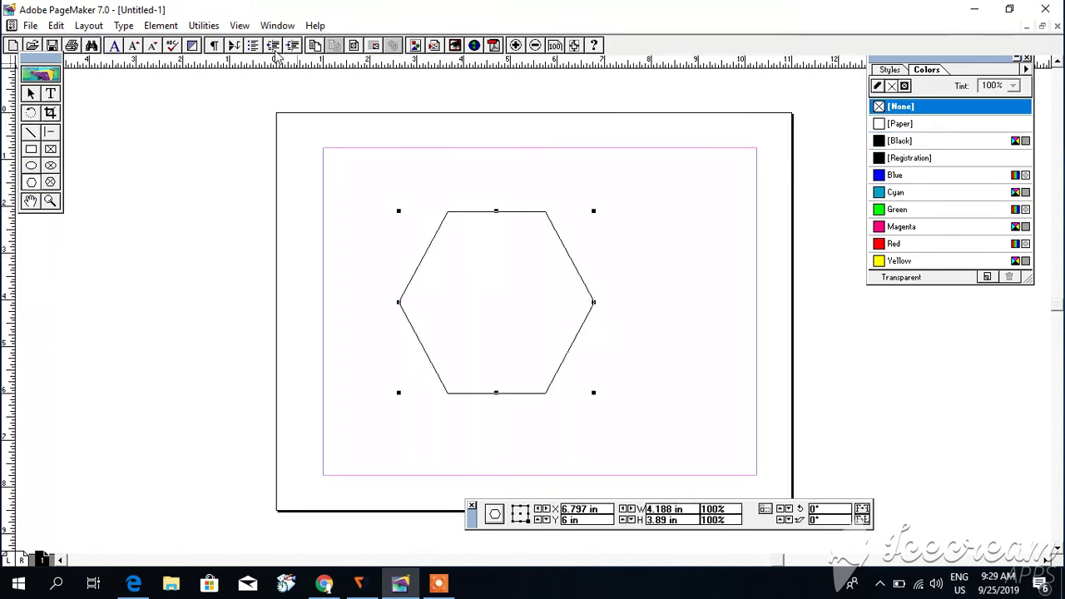
- Turn the hexagon into a star with 4 sides and a 43% star inset
left_click(162, 26)
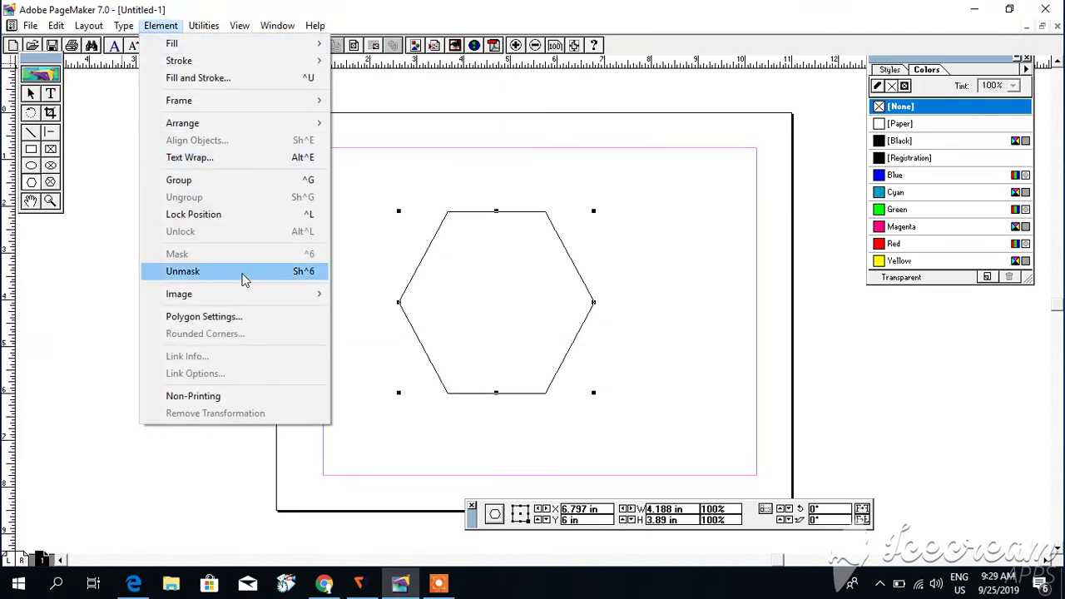
left_click(217, 317)
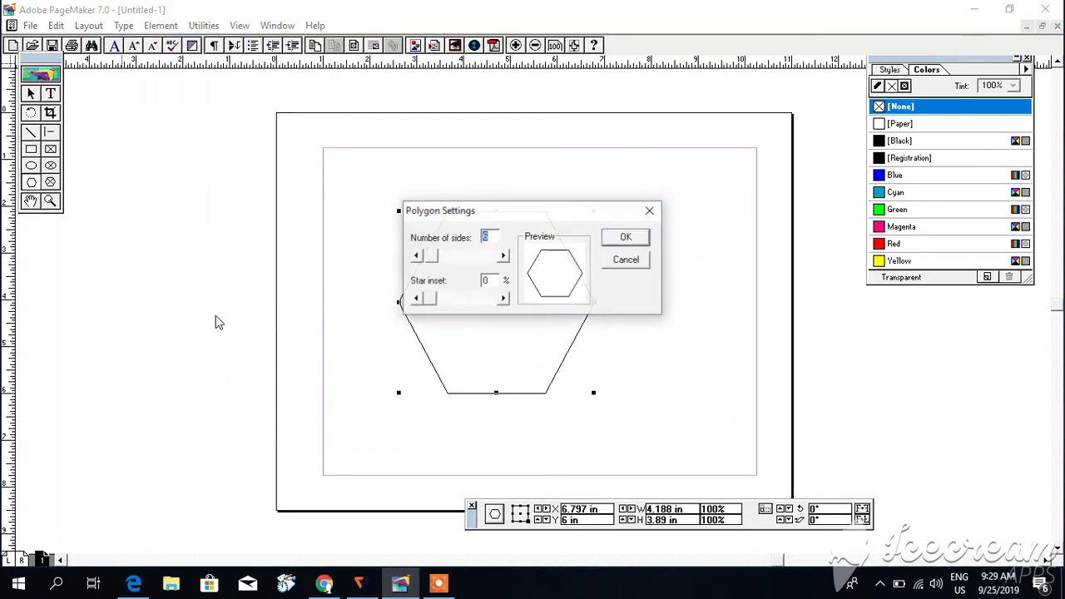
left_click(503, 301)
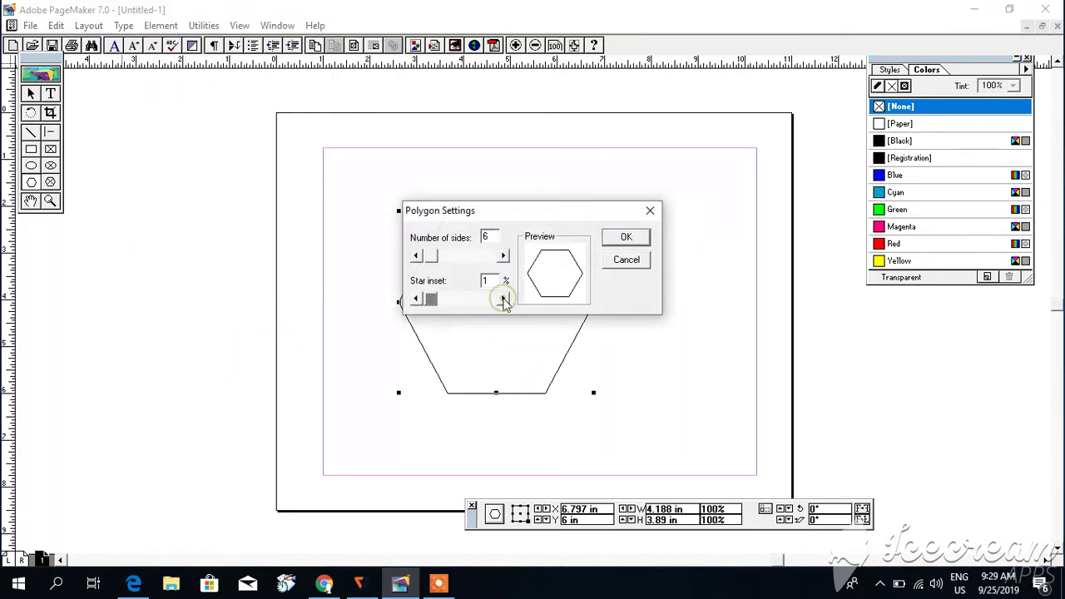
left_click(502, 301)
left_click(503, 302)
left_click(502, 301)
left_click(502, 301)
left_click(503, 301)
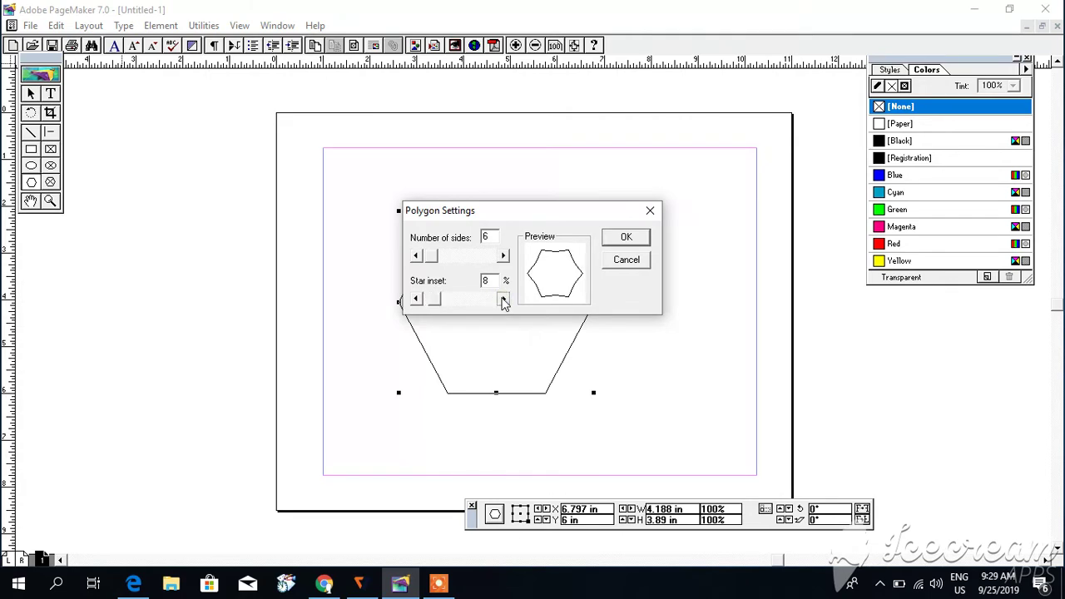
left_click(502, 301)
left_click(502, 301)
left_click(503, 301)
left_click_drag(441, 306, 447, 304)
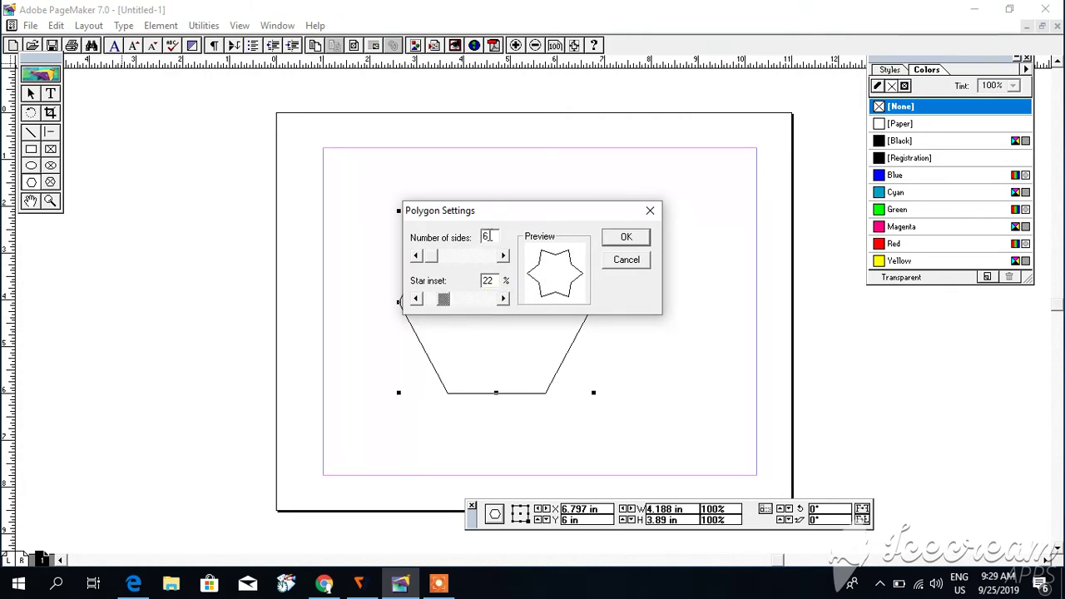
double_click(499, 236)
left_click_drag(444, 303, 457, 304)
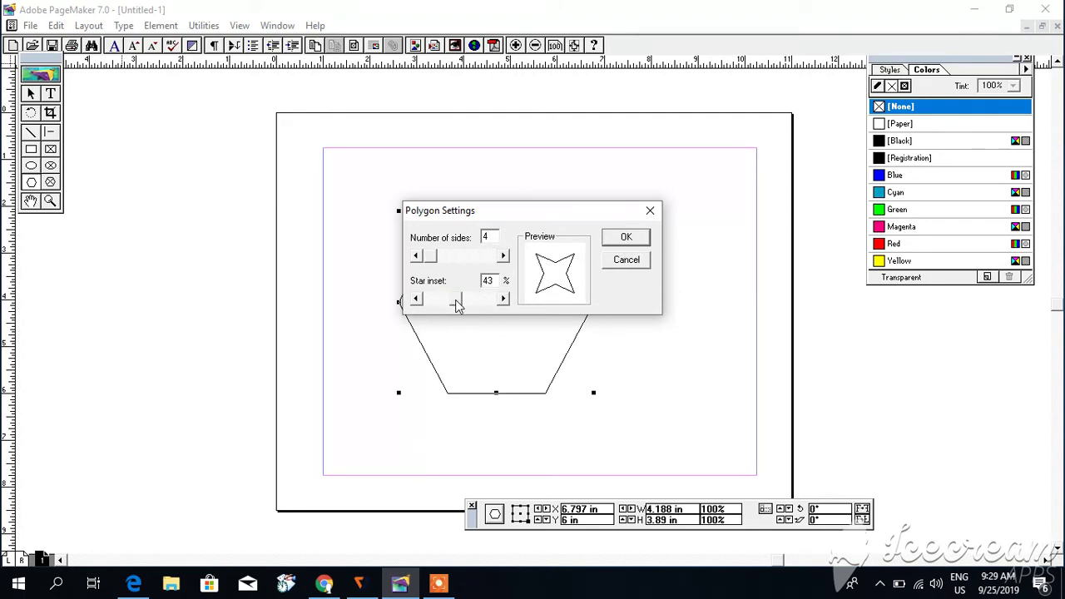
left_click(611, 238)
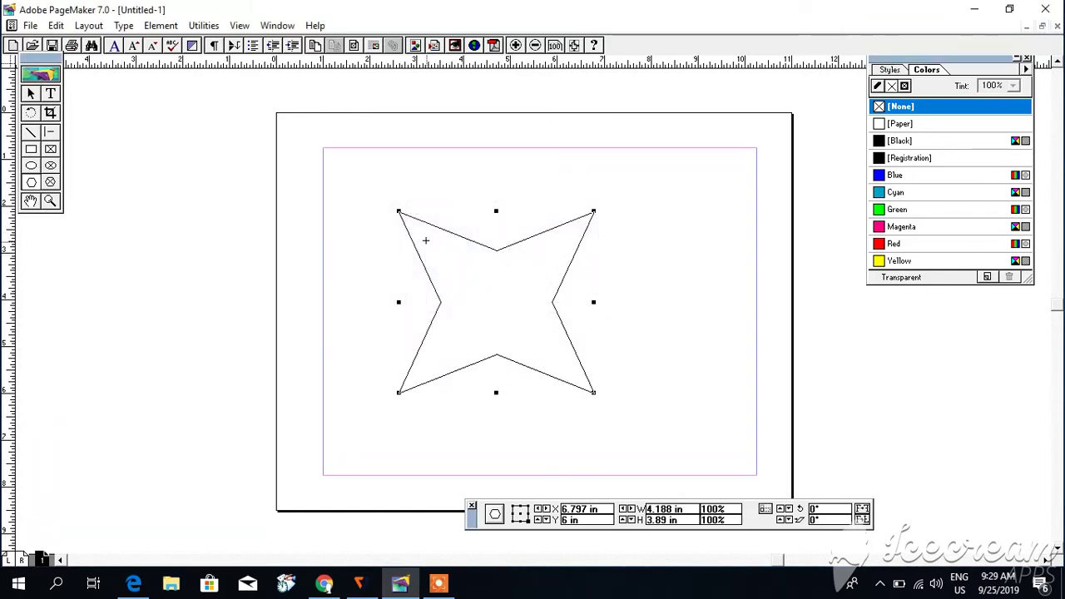
- Import the photo IMG_20190210_105459 from the samana &pramila travil folder, including its complete copy in the publication
left_click(31, 26)
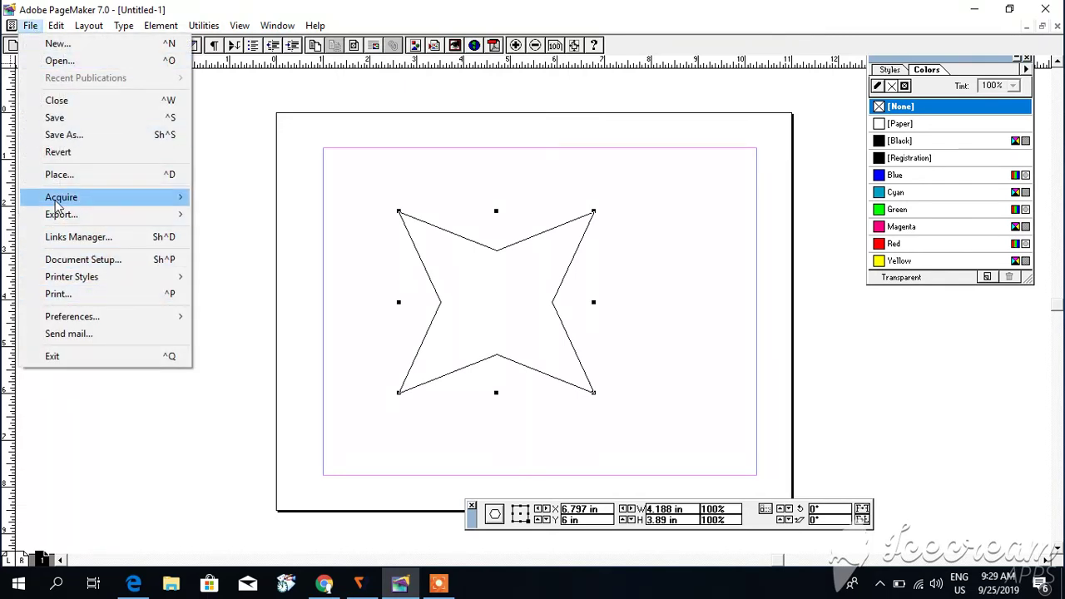
left_click(58, 175)
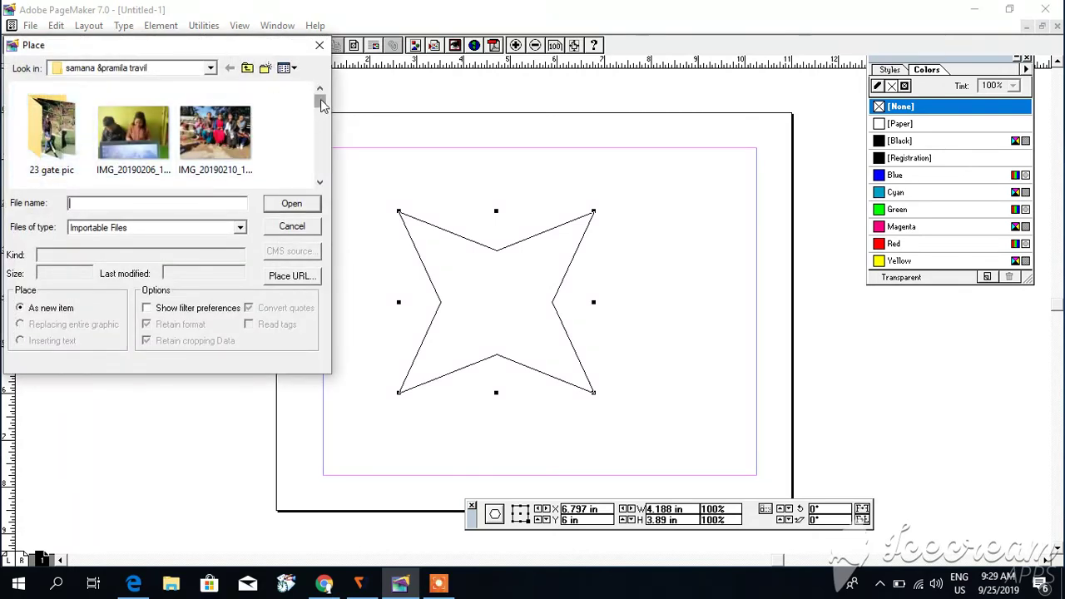
left_click(318, 183)
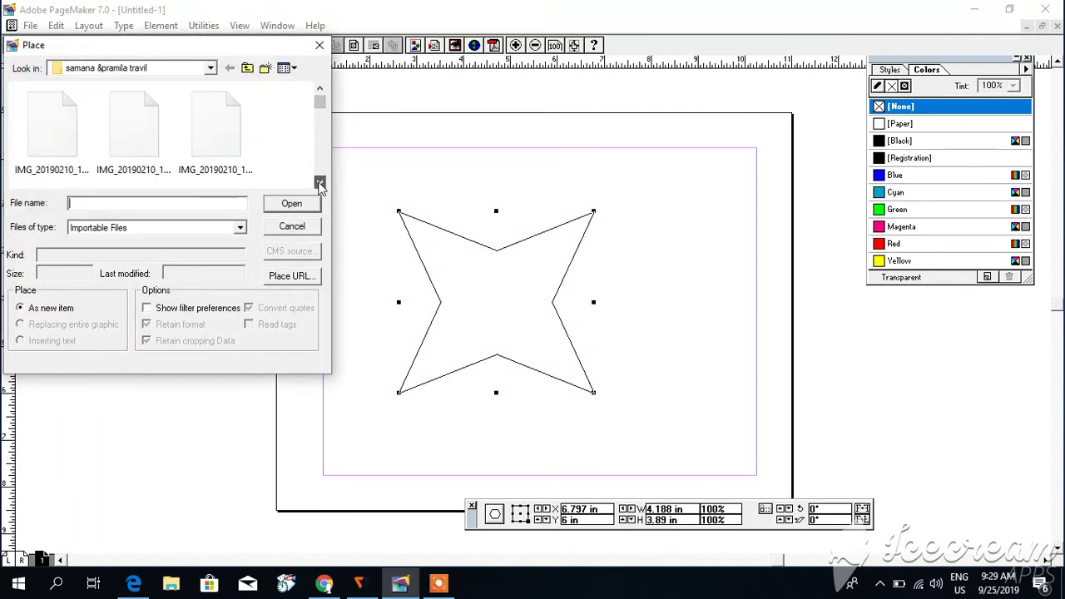
left_click(319, 182)
left_click(318, 182)
left_click(318, 182)
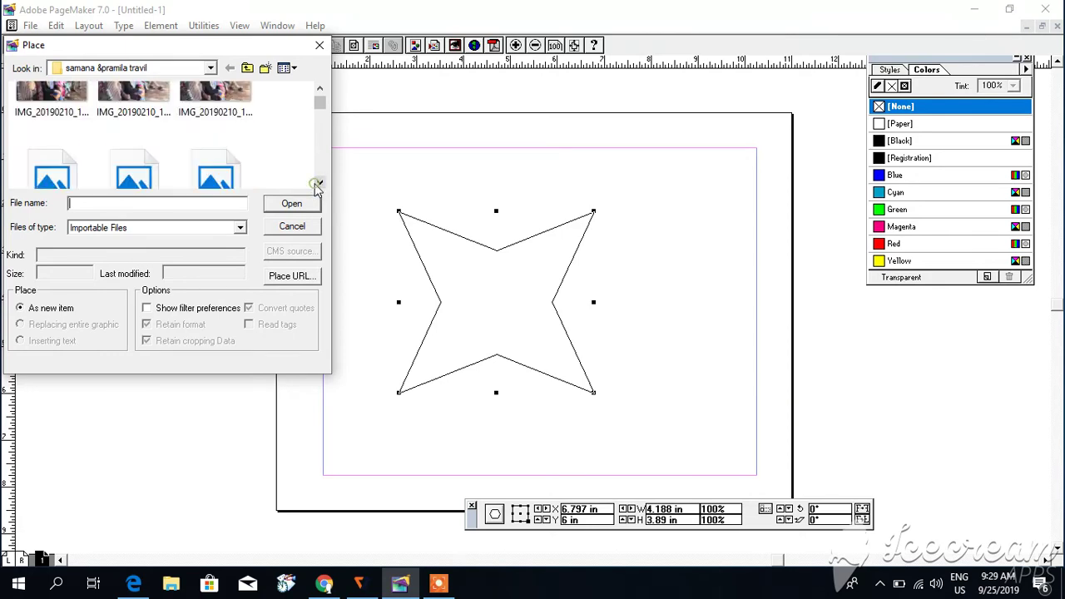
left_click(319, 182)
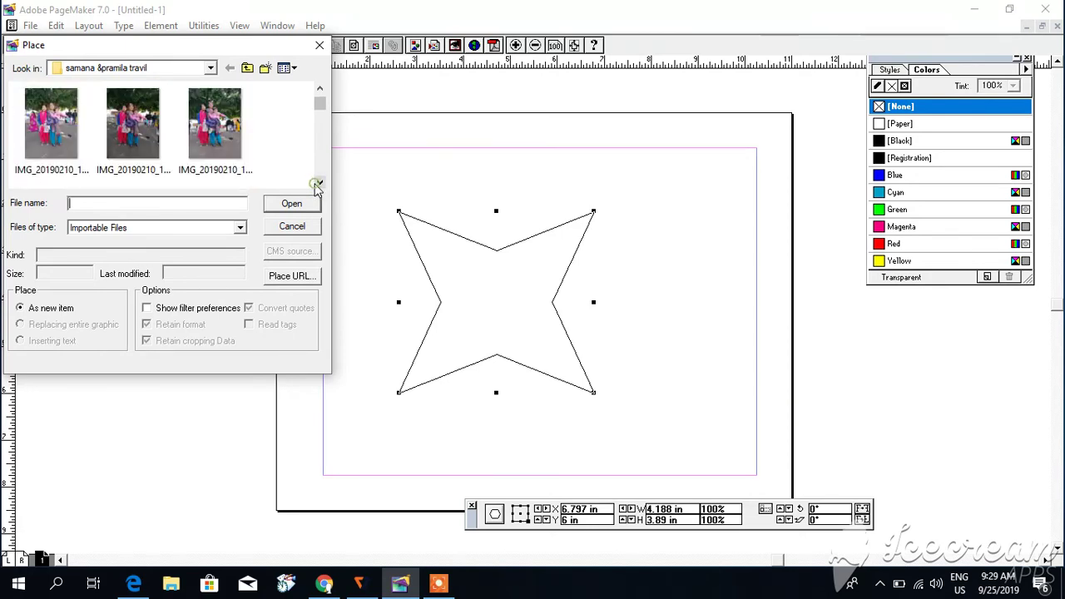
left_click(319, 182)
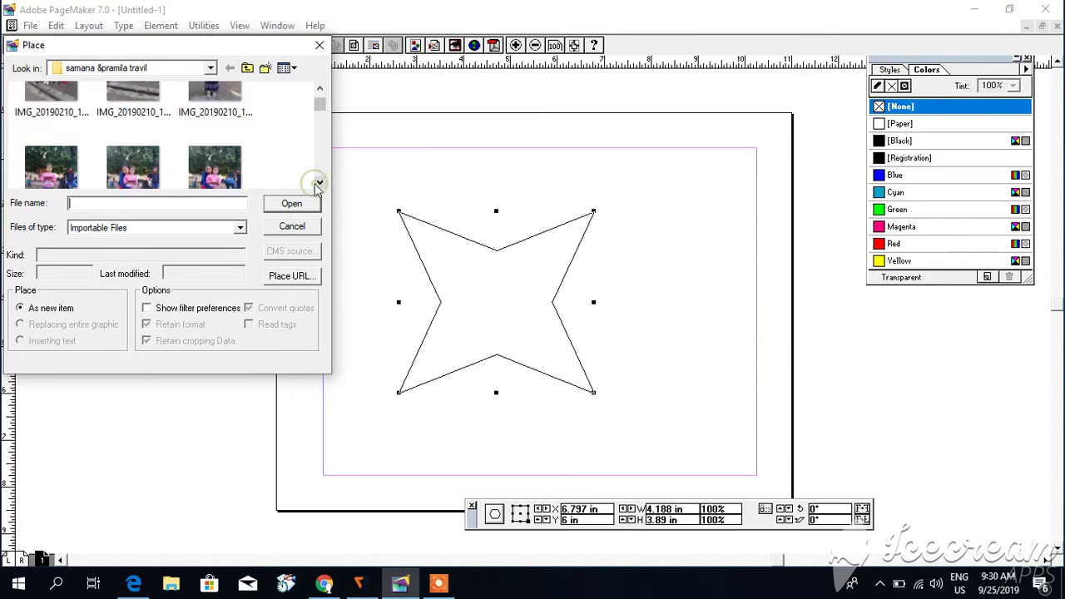
left_click(319, 183)
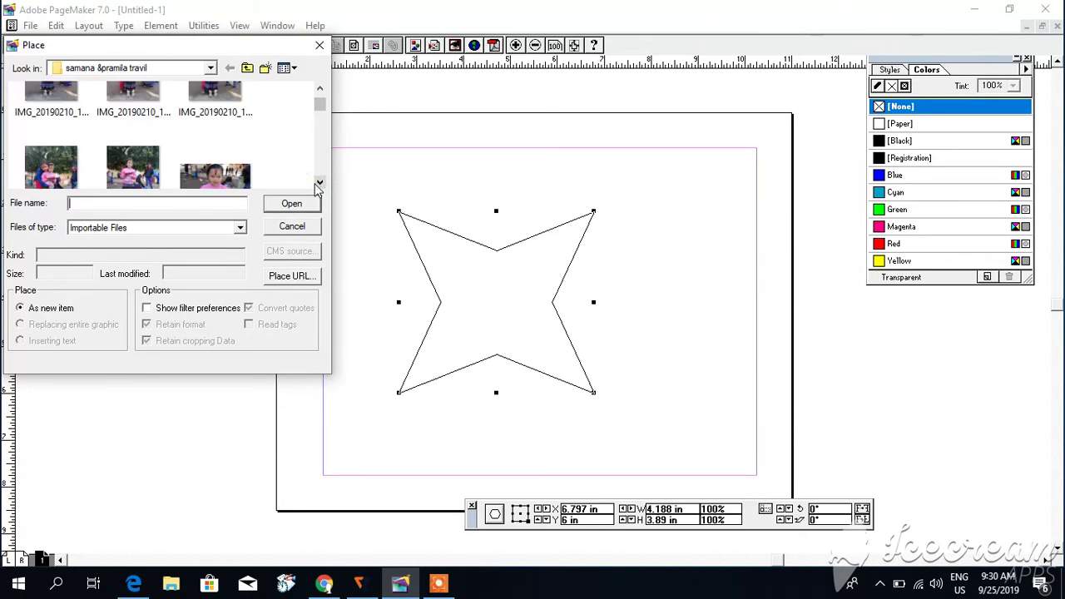
left_click(319, 182)
left_click(319, 183)
left_click(318, 182)
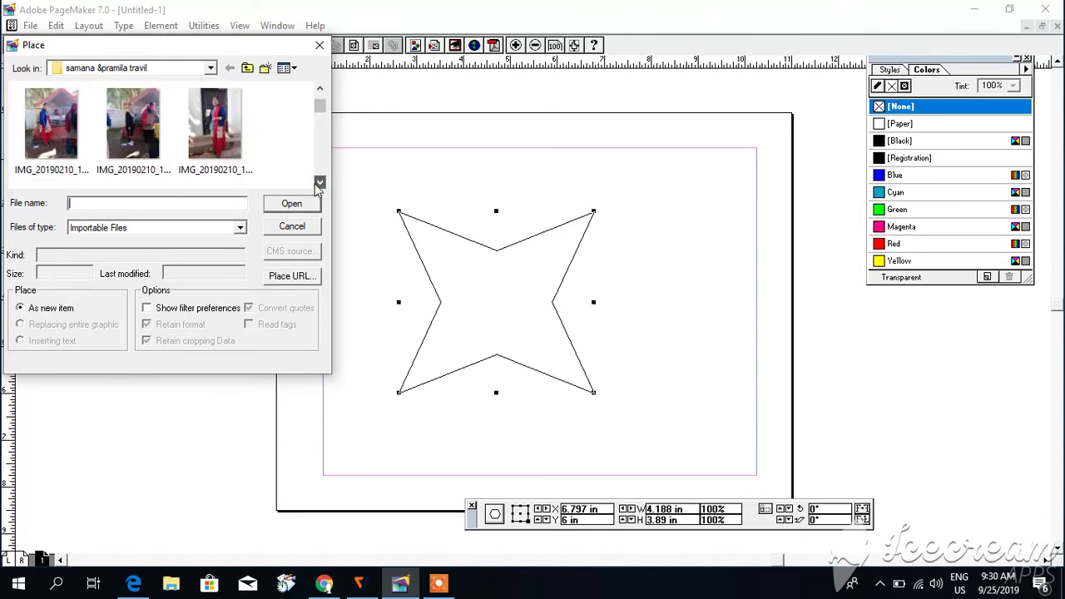
left_click(319, 182)
left_click(318, 182)
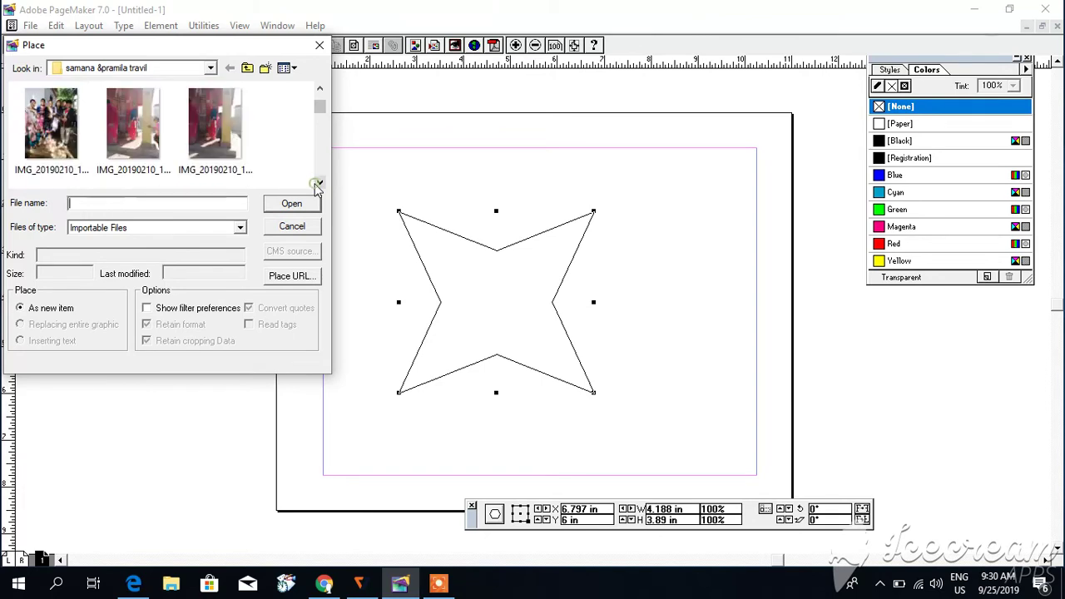
left_click(319, 182)
left_click(318, 182)
left_click(319, 182)
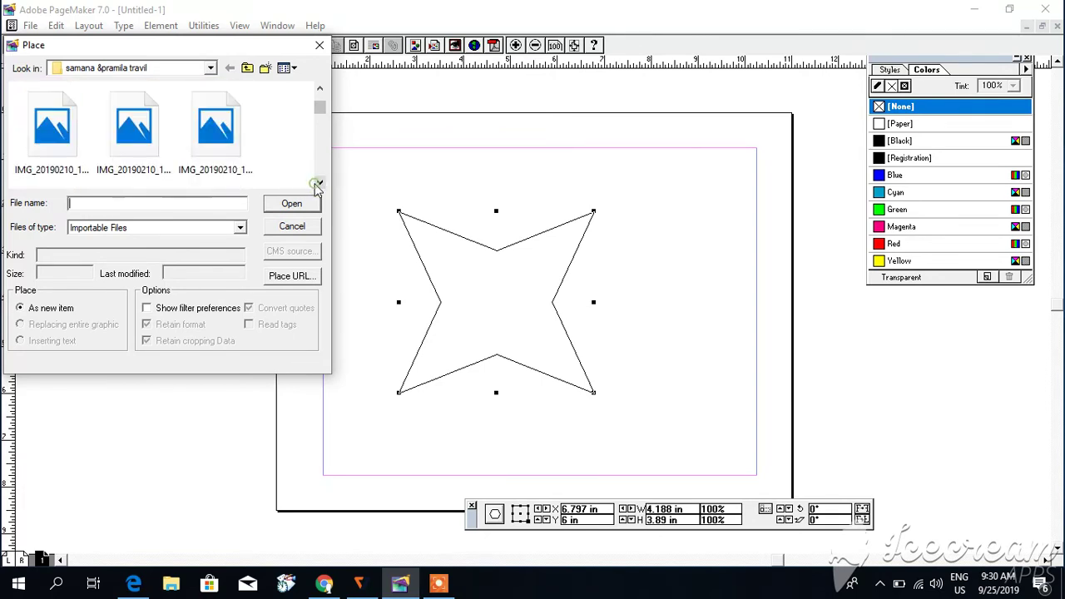
left_click(319, 183)
left_click(319, 182)
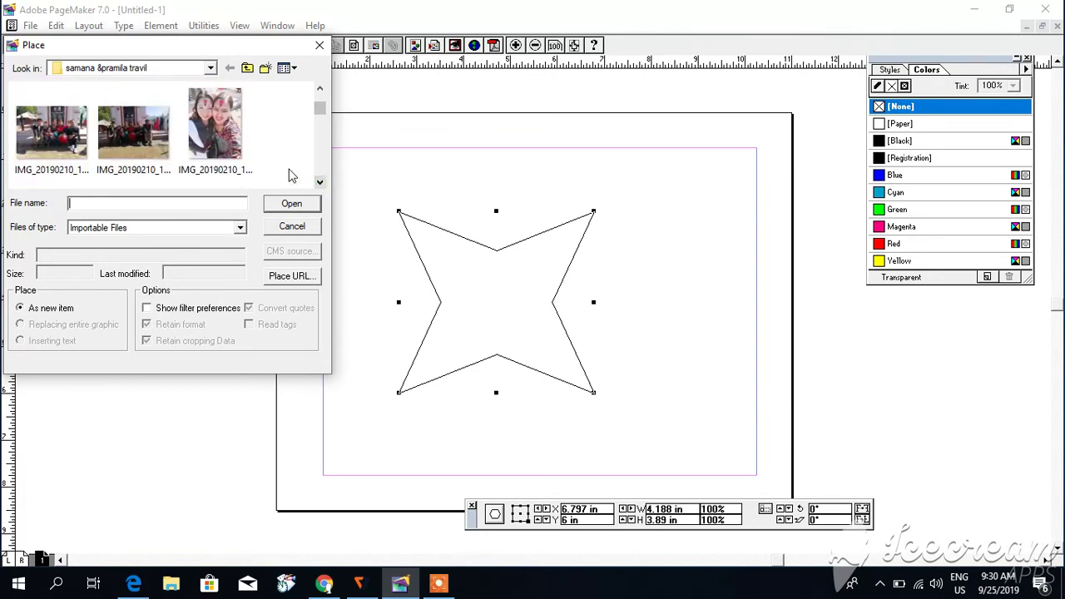
left_click(231, 155)
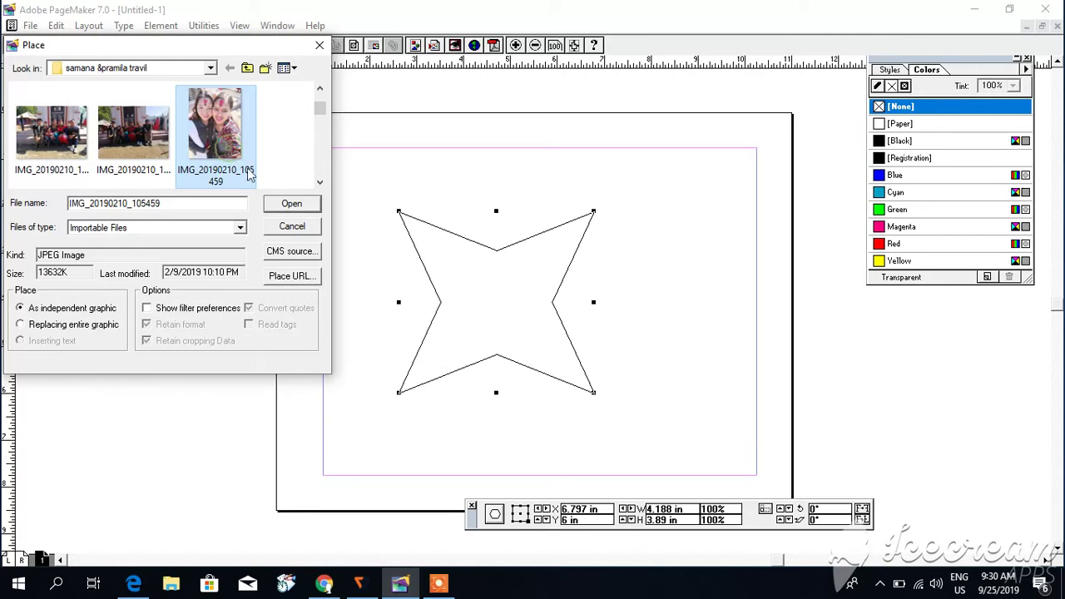
left_click(291, 203)
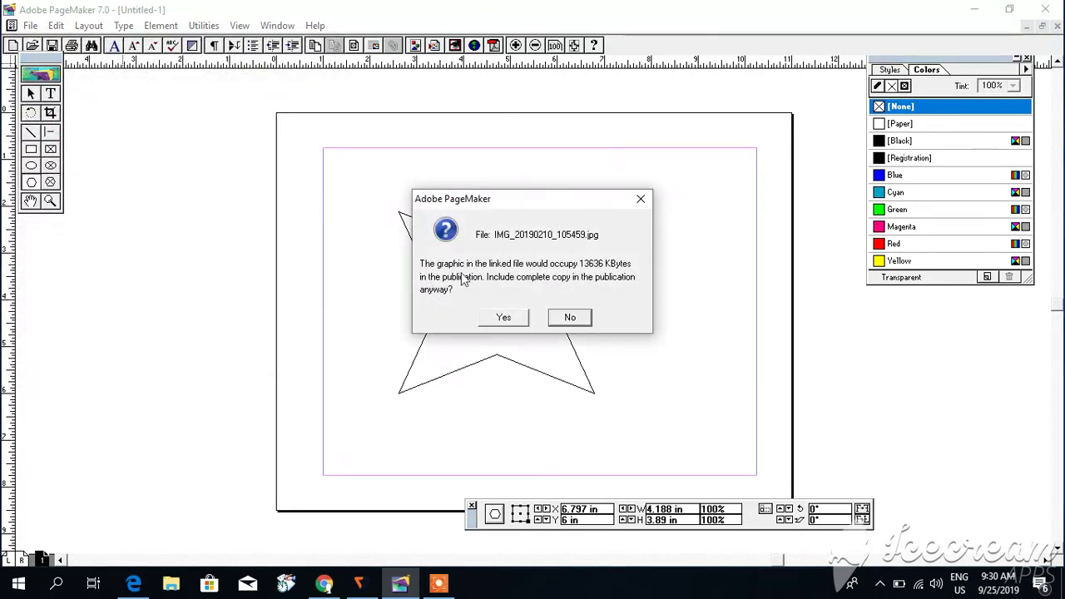
left_click(498, 313)
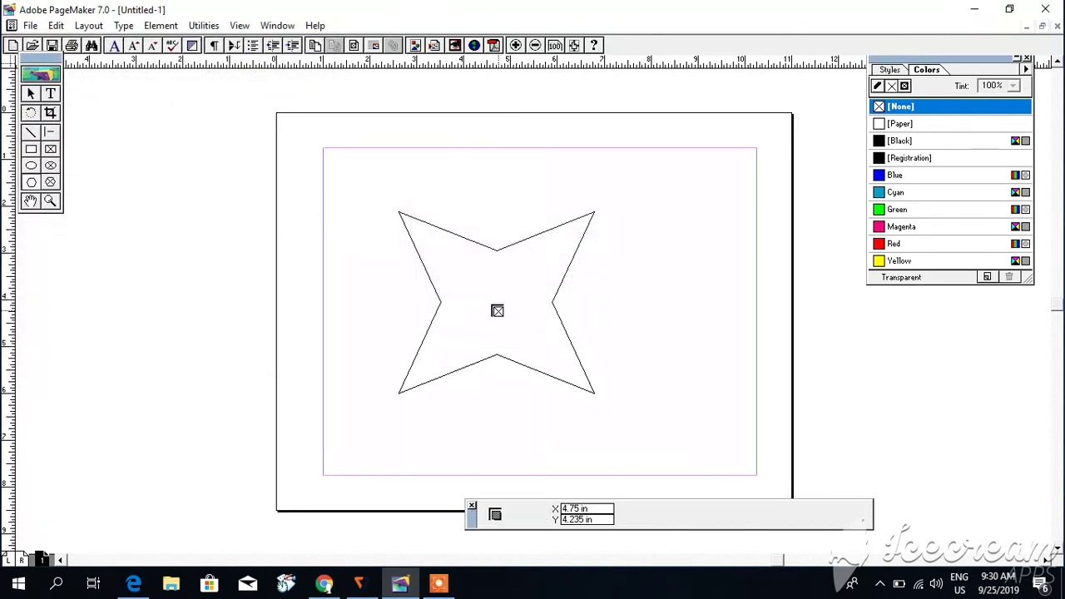
- Place the photo over the star and resize it to about 5.02 in wide and 5.99 in high
left_click_drag(337, 162, 660, 459)
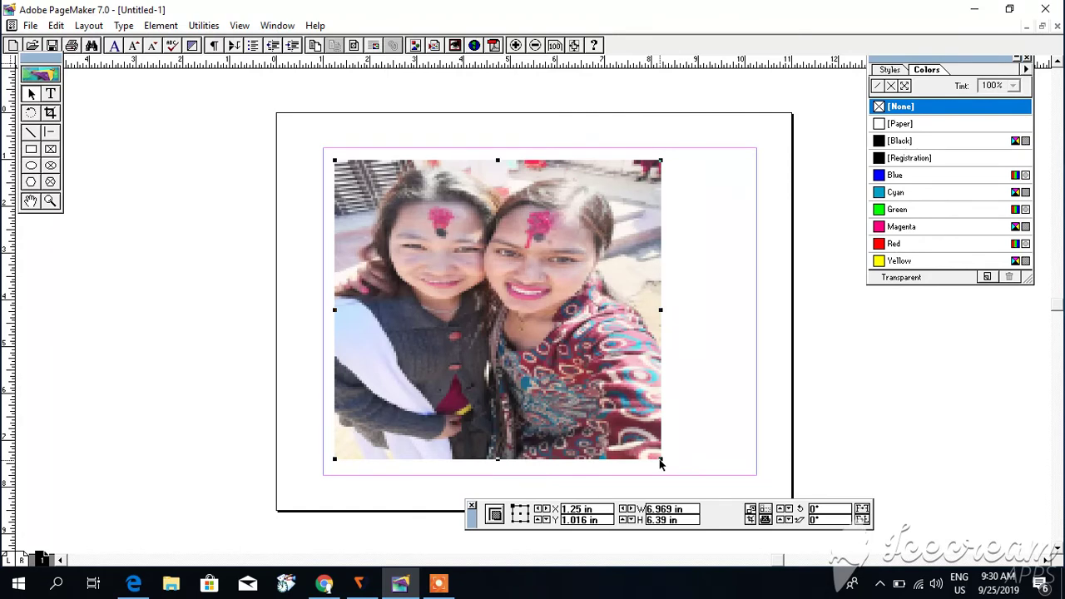
left_click_drag(660, 463, 620, 456)
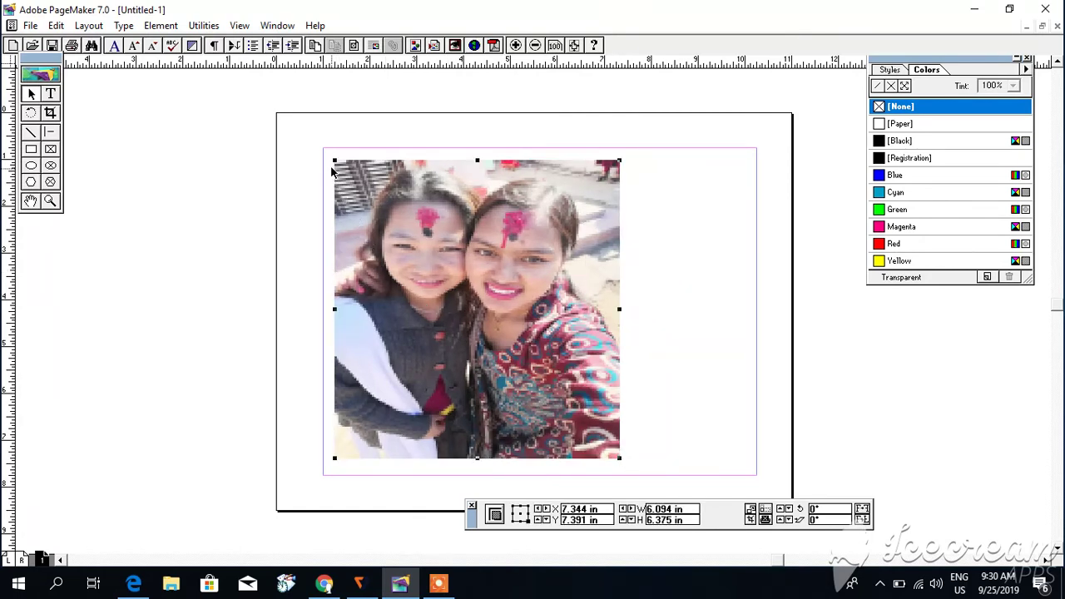
left_click_drag(335, 162, 407, 178)
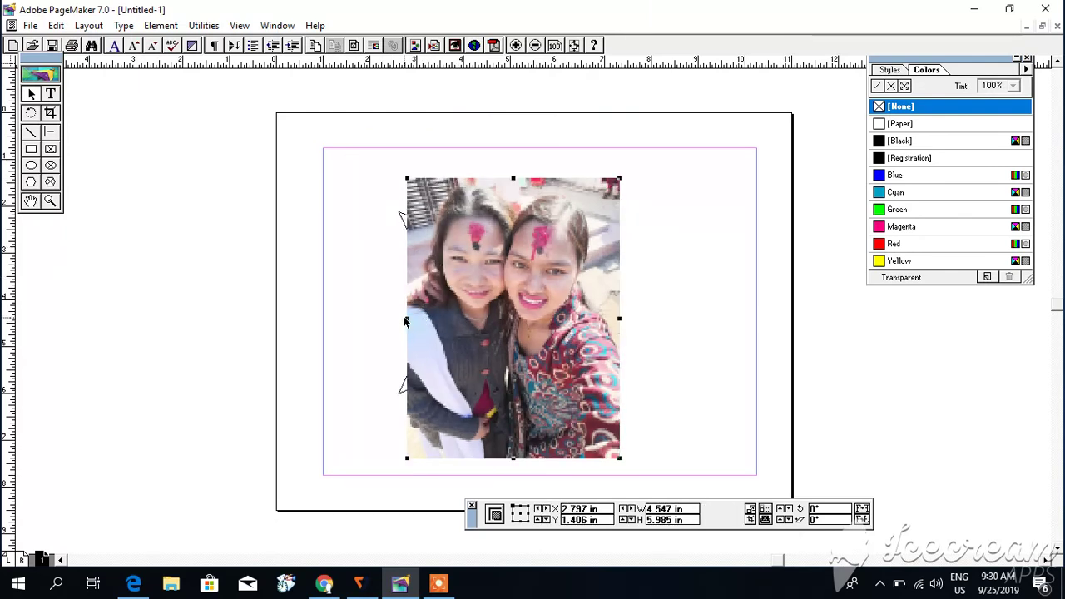
left_click_drag(407, 318, 386, 317)
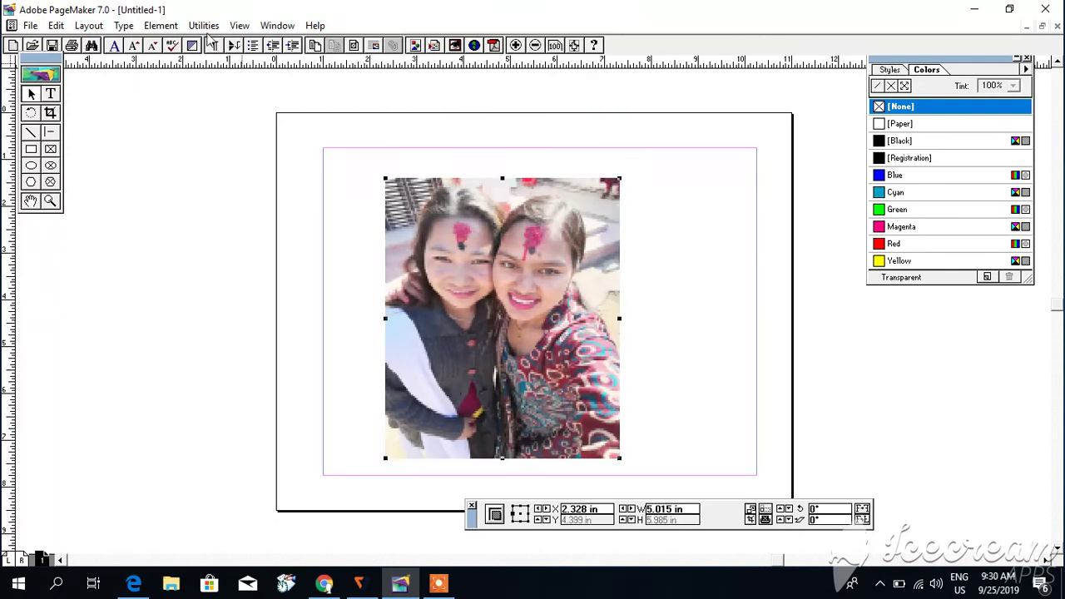
- Send the placed photo to the back, behind the star
left_click(160, 26)
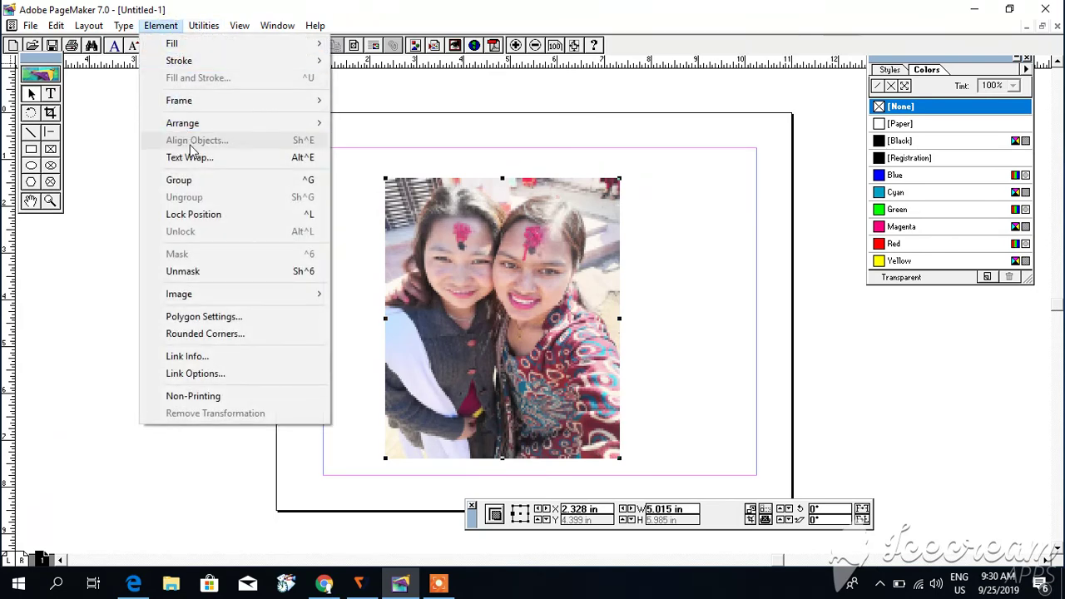
mouse_move(190, 124)
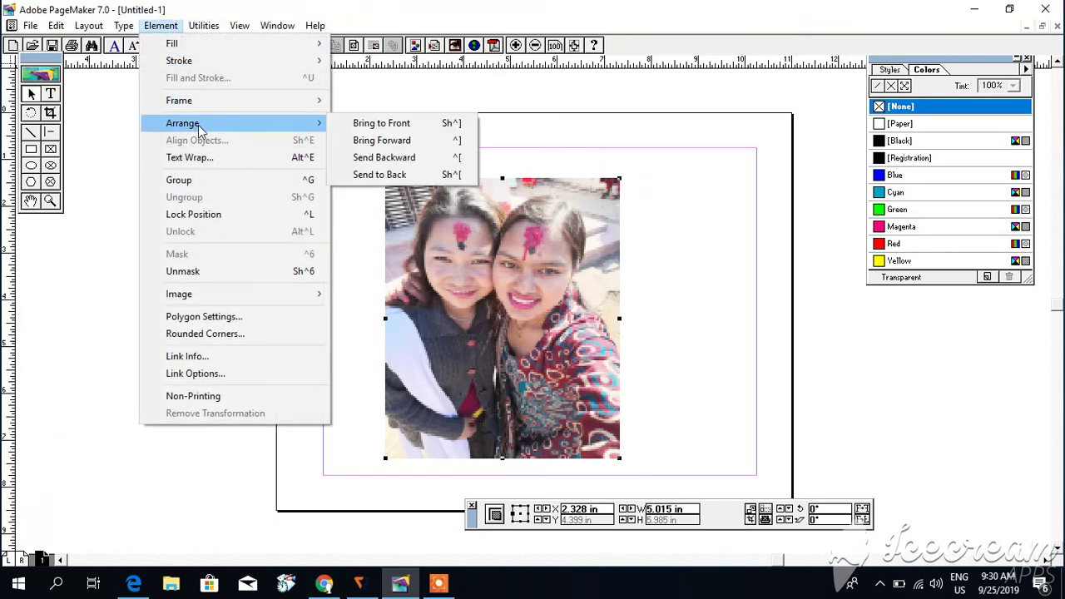
left_click(370, 174)
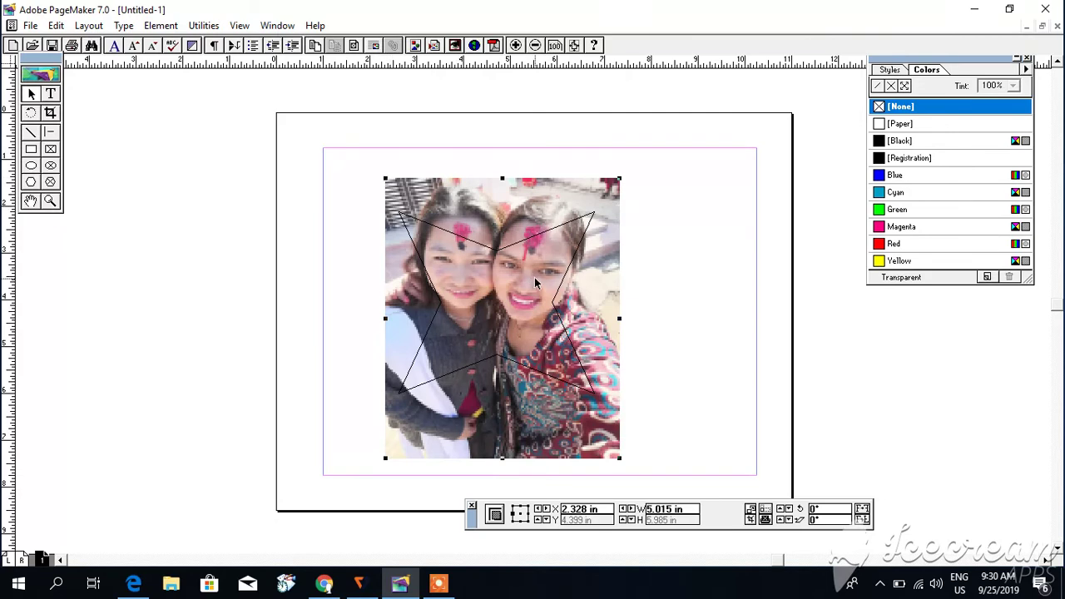
- Select the photo and the star together and mask the photo with the star shape
left_click_drag(455, 283, 668, 384)
left_click_drag(708, 467, 715, 487)
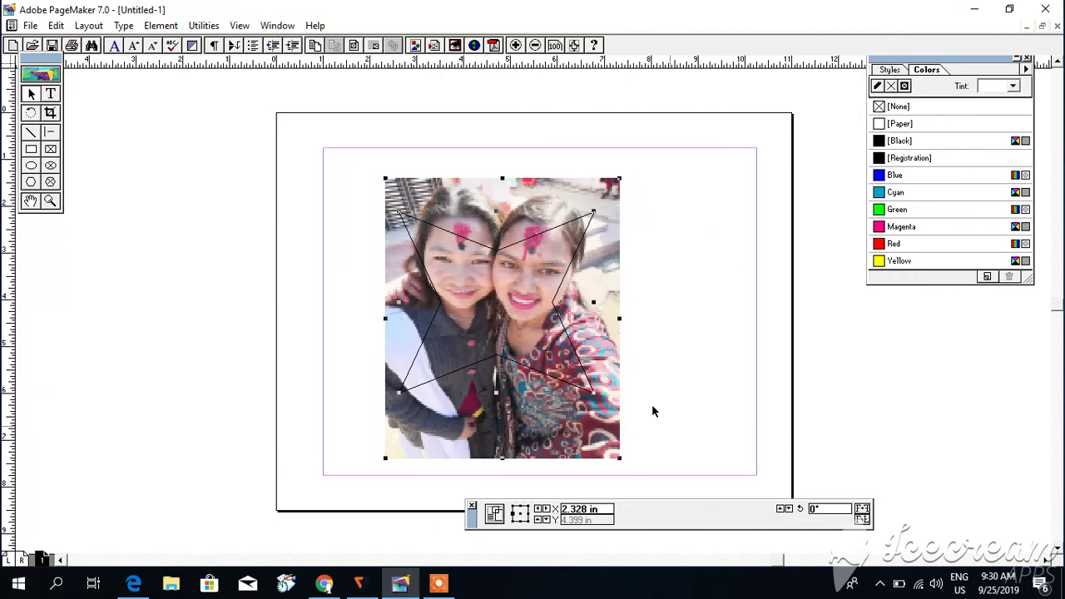
left_click(160, 25)
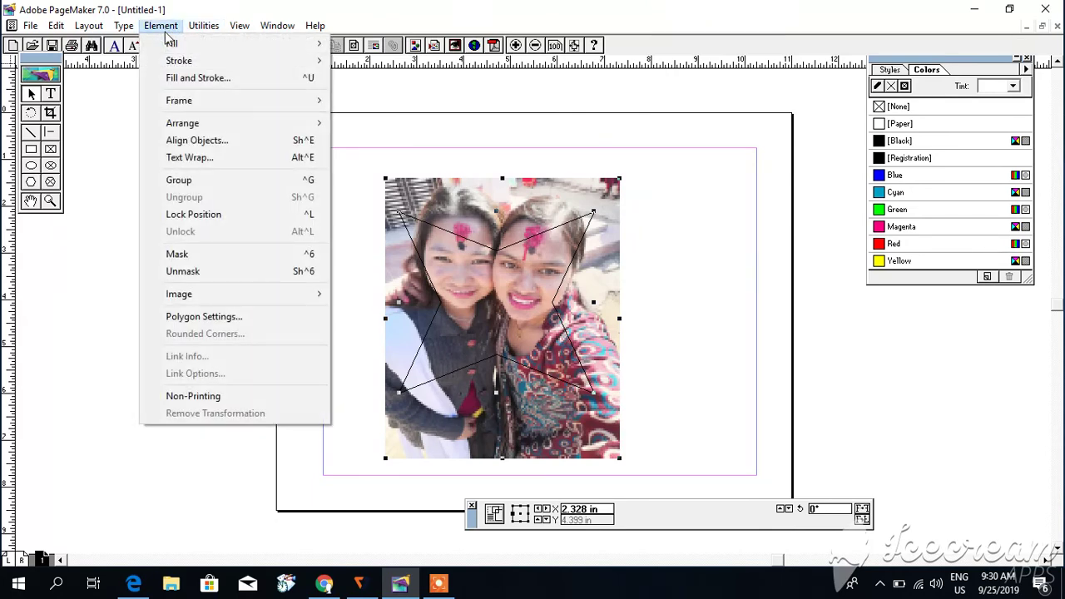
left_click(233, 253)
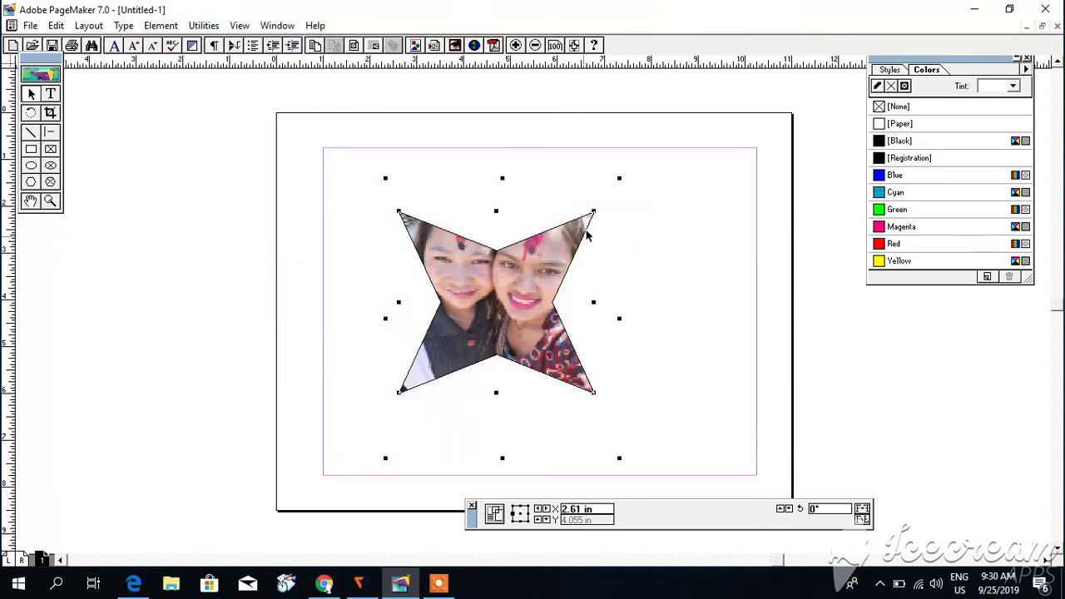
- Shrink the masked photo from its corners so it sits closer around the star
left_click_drag(619, 180, 608, 204)
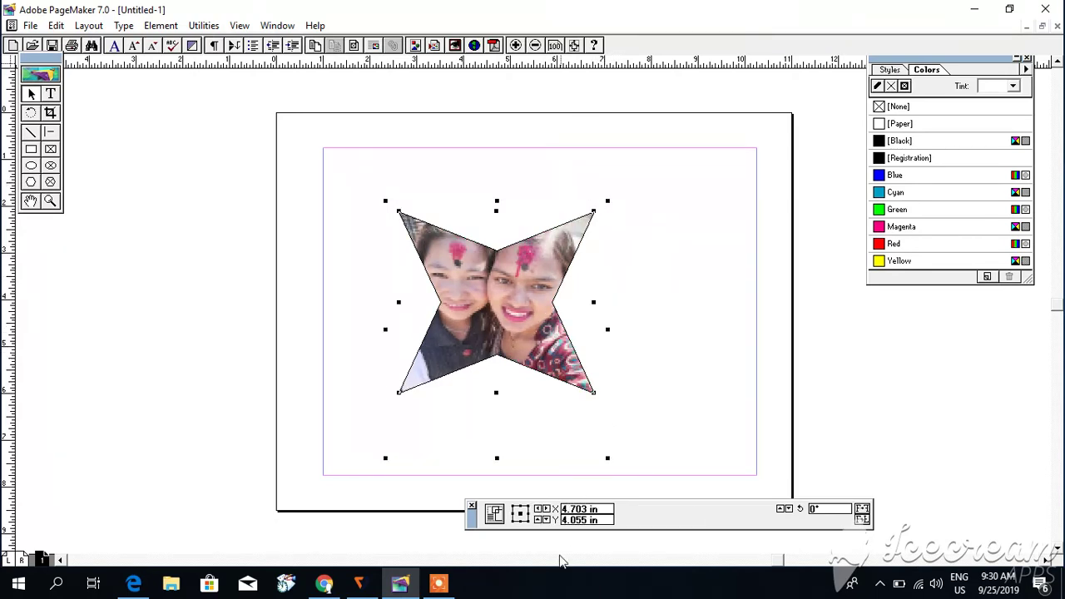
left_click_drag(608, 462, 598, 429)
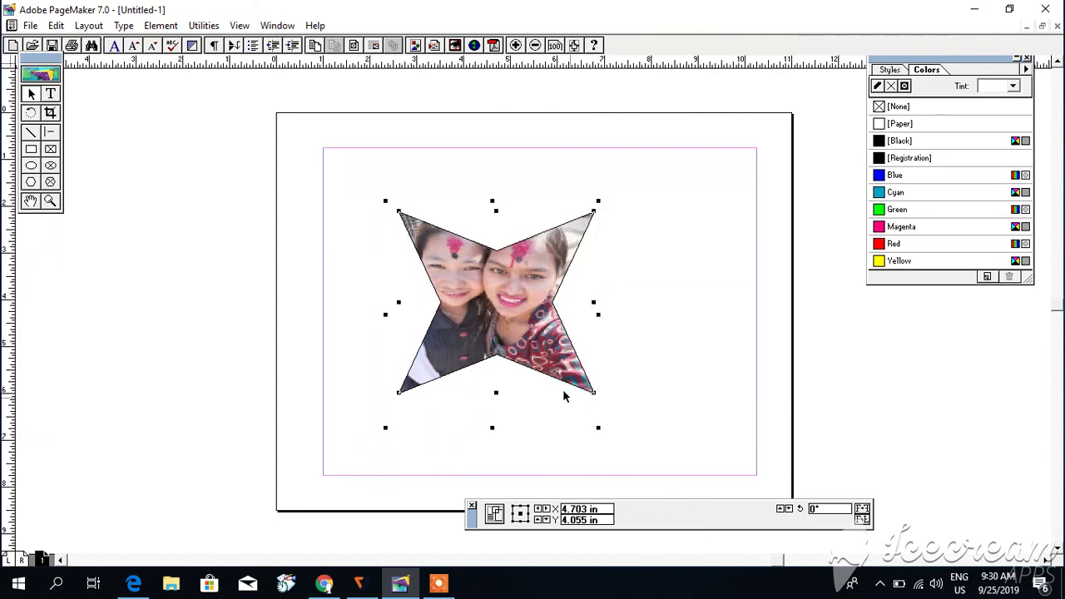
left_click_drag(493, 203, 494, 210)
left_click_drag(387, 212, 395, 230)
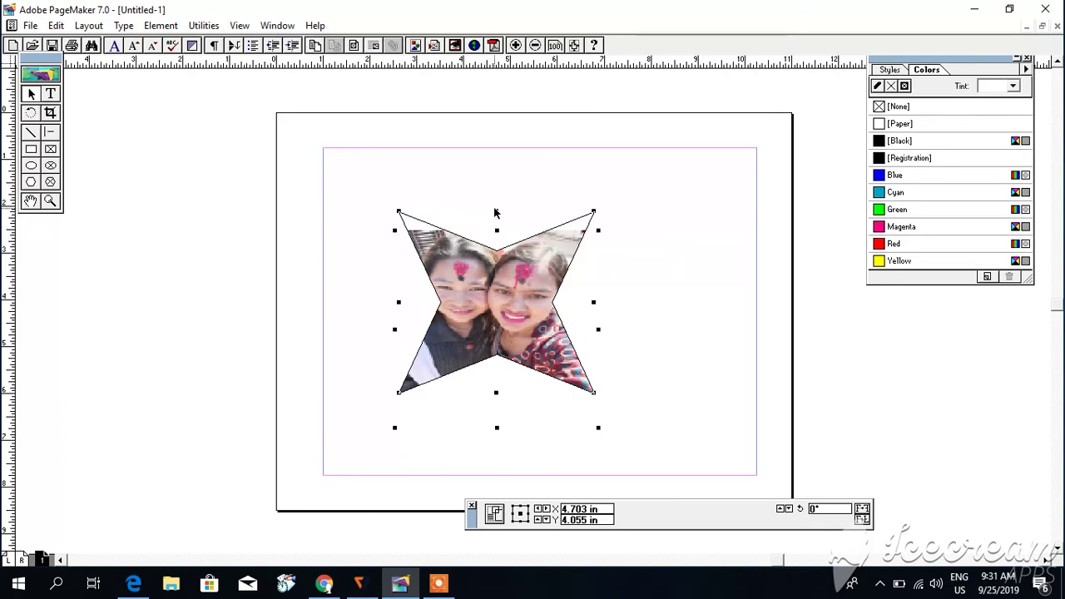
- Raise the star's upper edge to Y 1.641 in and refit the photo behind it, enlarging the photo and shifting both slightly to the right
left_click_drag(494, 213, 496, 190)
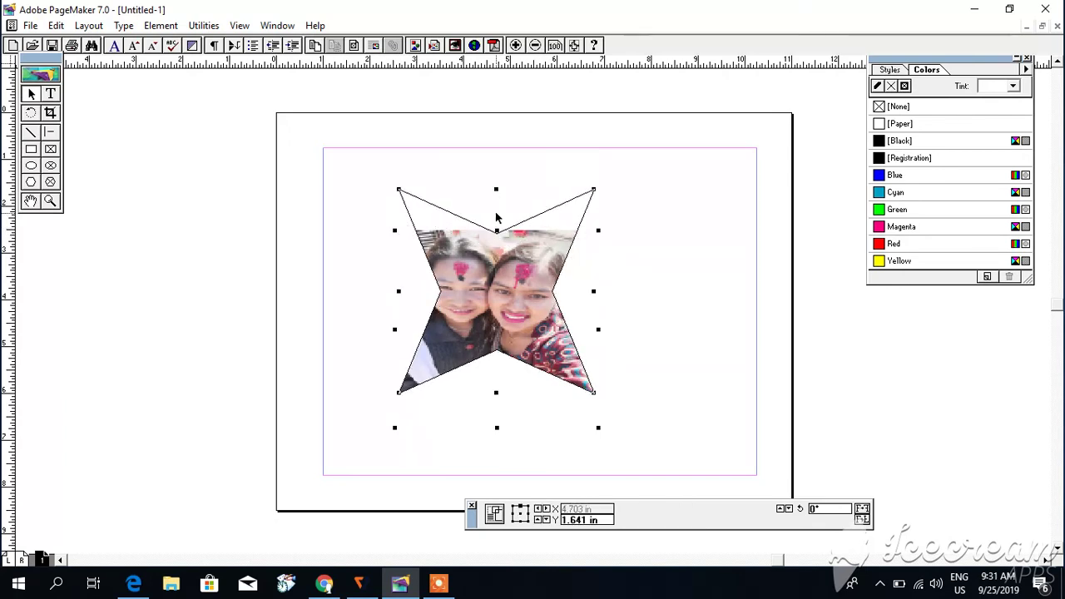
left_click_drag(395, 231, 371, 186)
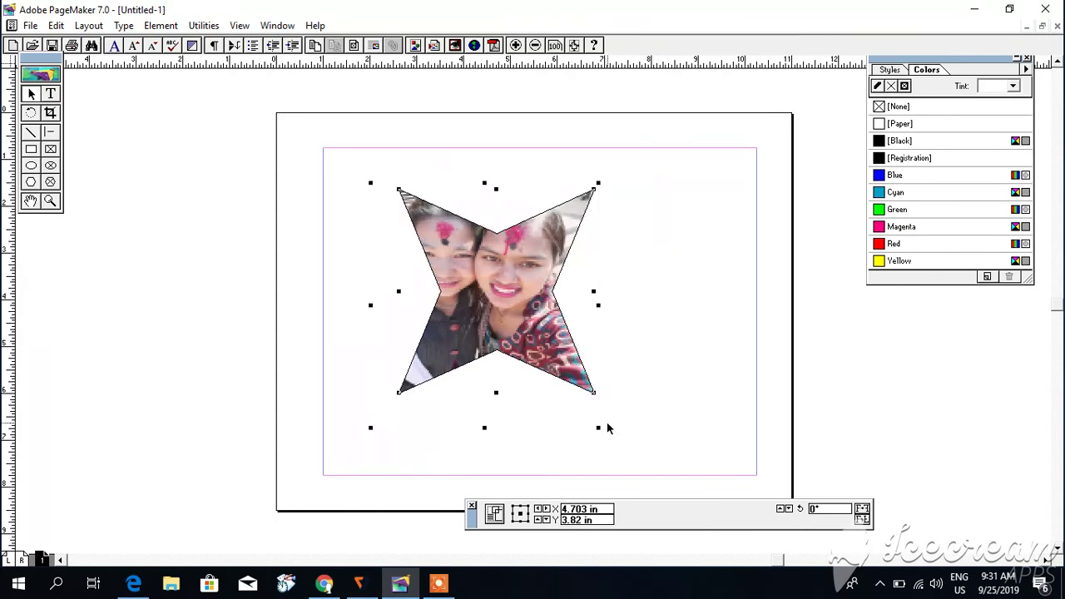
left_click_drag(509, 285, 518, 285)
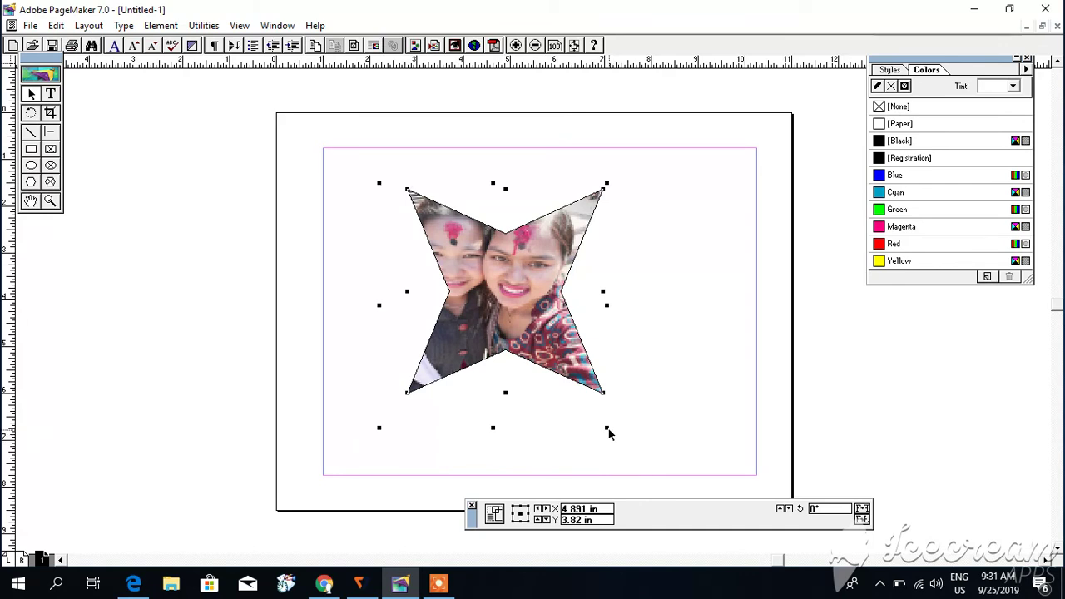
left_click_drag(607, 429, 627, 434)
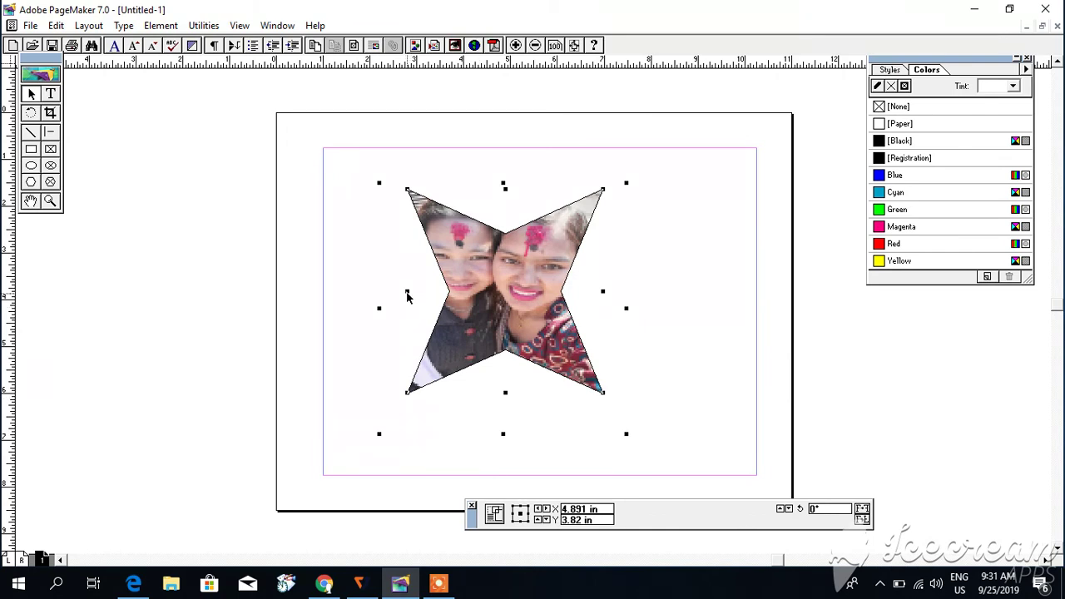
- Widen the star on both sides, bringing its left edge to X 1.938 in and its right edge to X 7.563 in
left_click_drag(407, 294, 391, 294)
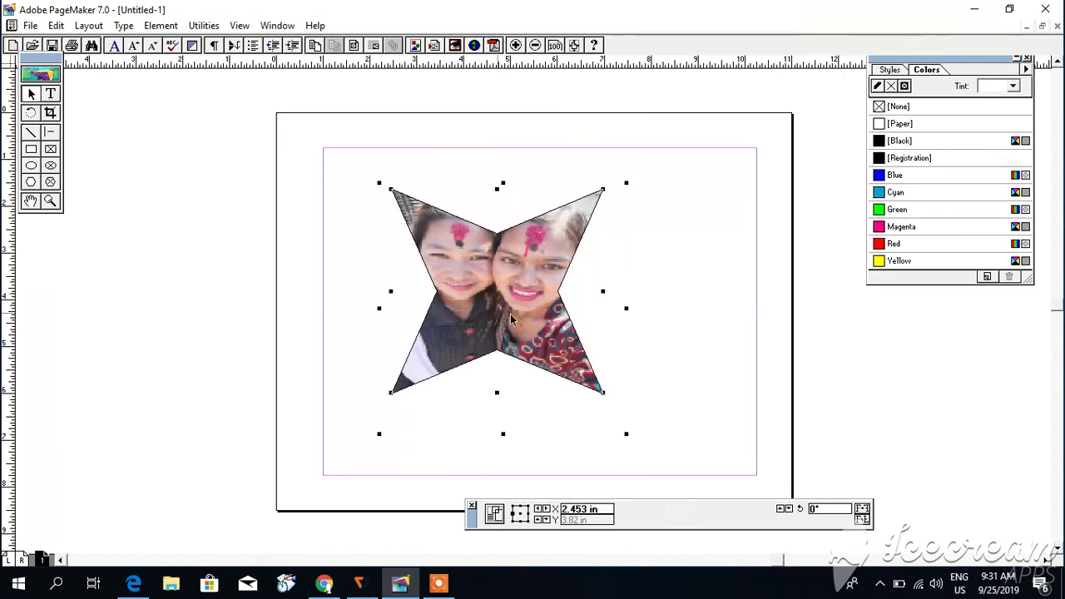
left_click_drag(604, 294, 629, 296)
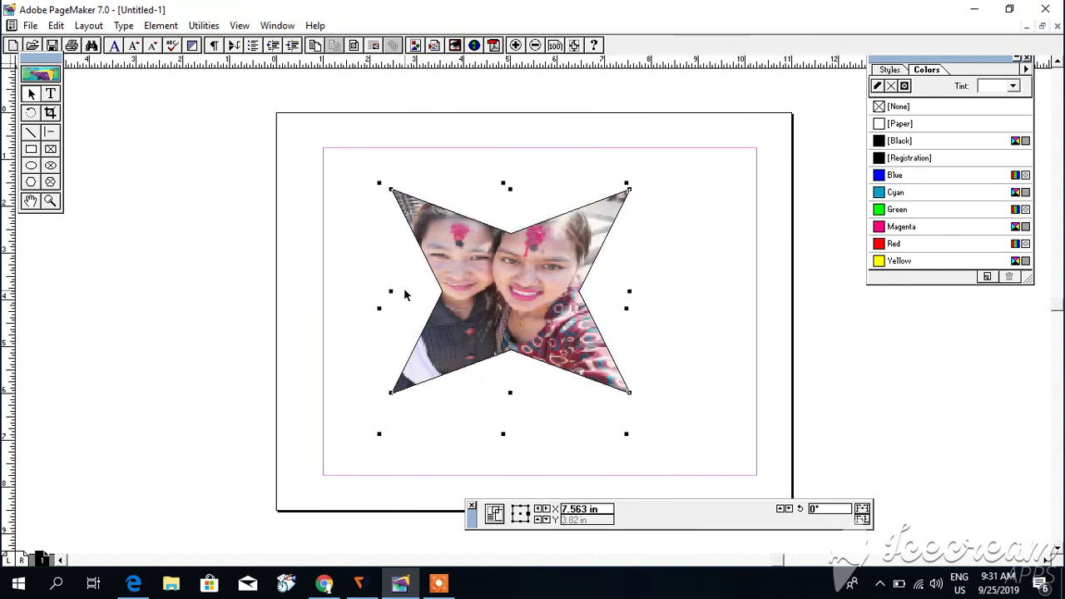
left_click_drag(391, 293, 366, 292)
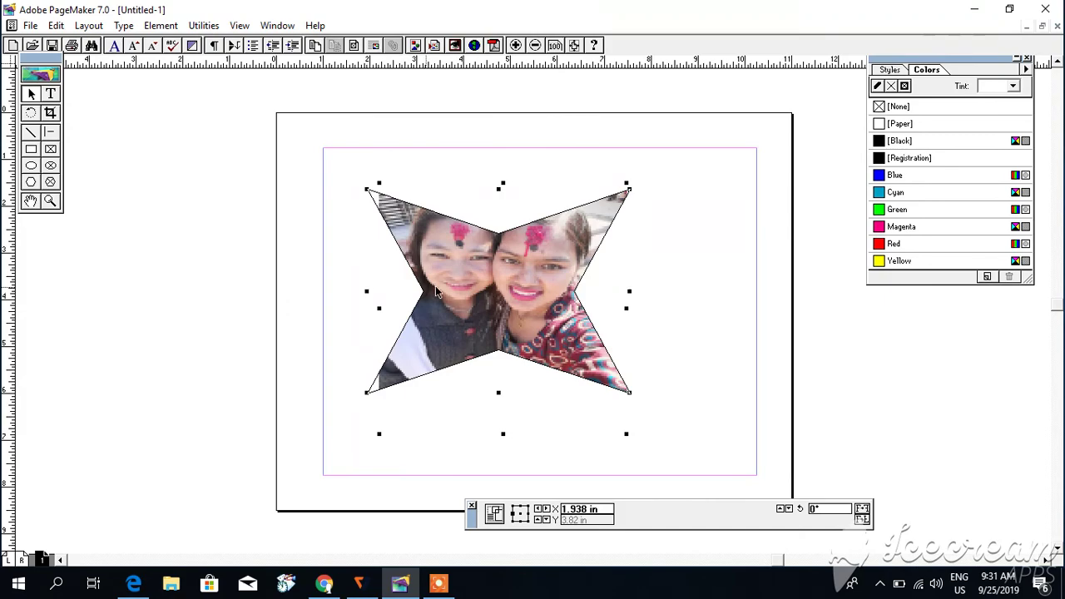